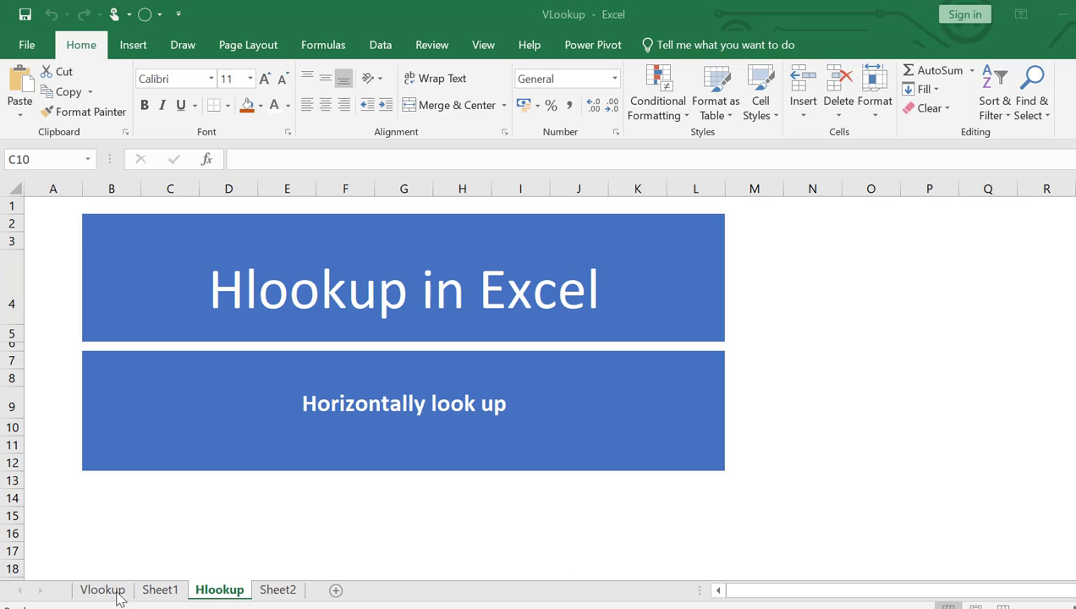
# - Open Sheet2 and show the HLookUp notes above the views table
pyautogui.click(275, 597)
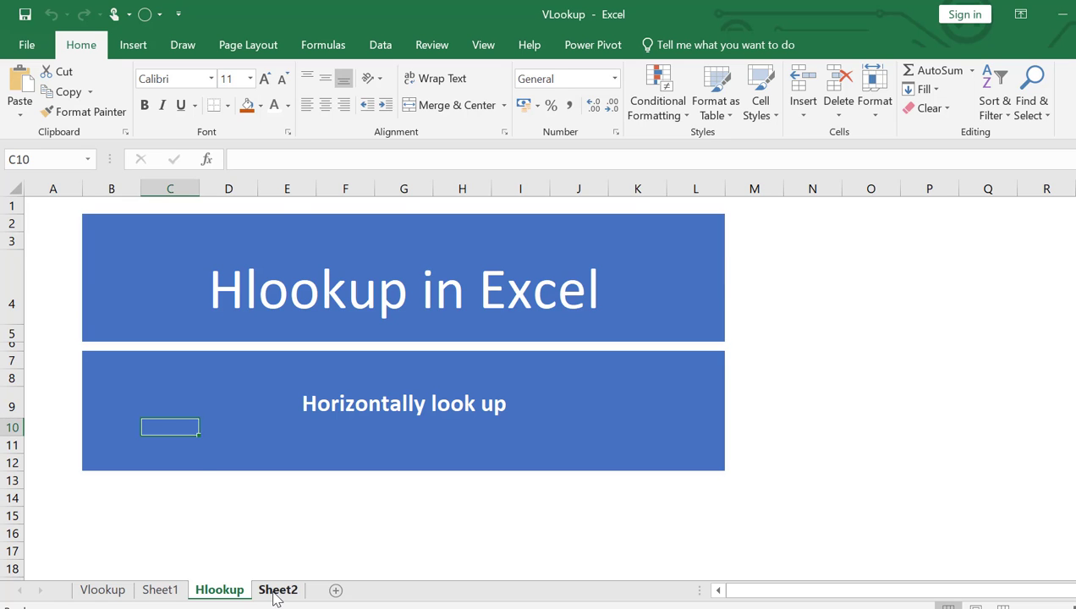
pyautogui.click(274, 597)
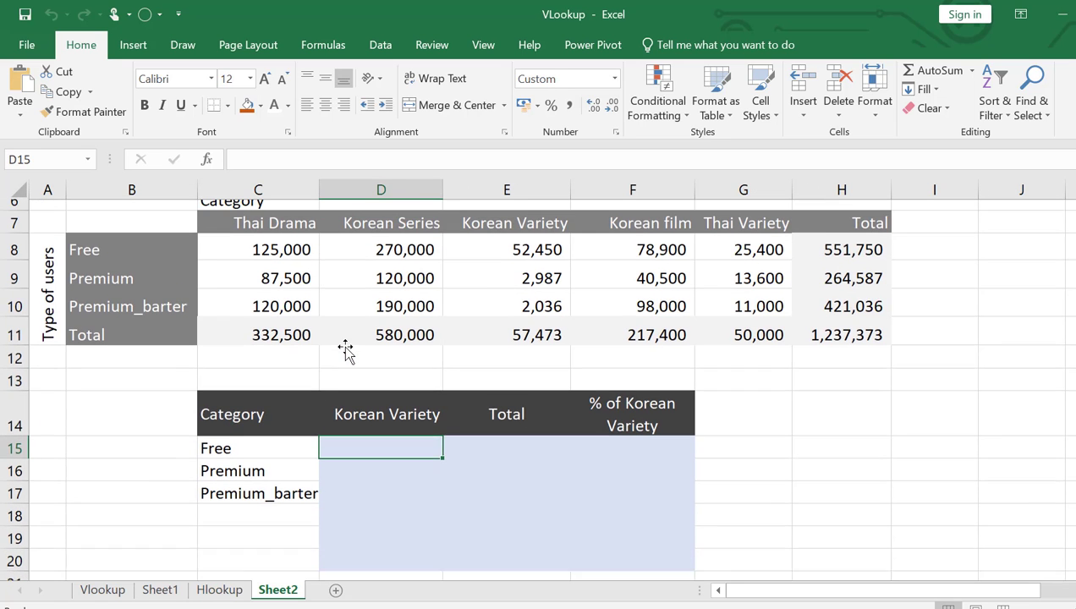
pyautogui.scroll(2, 345, 350)
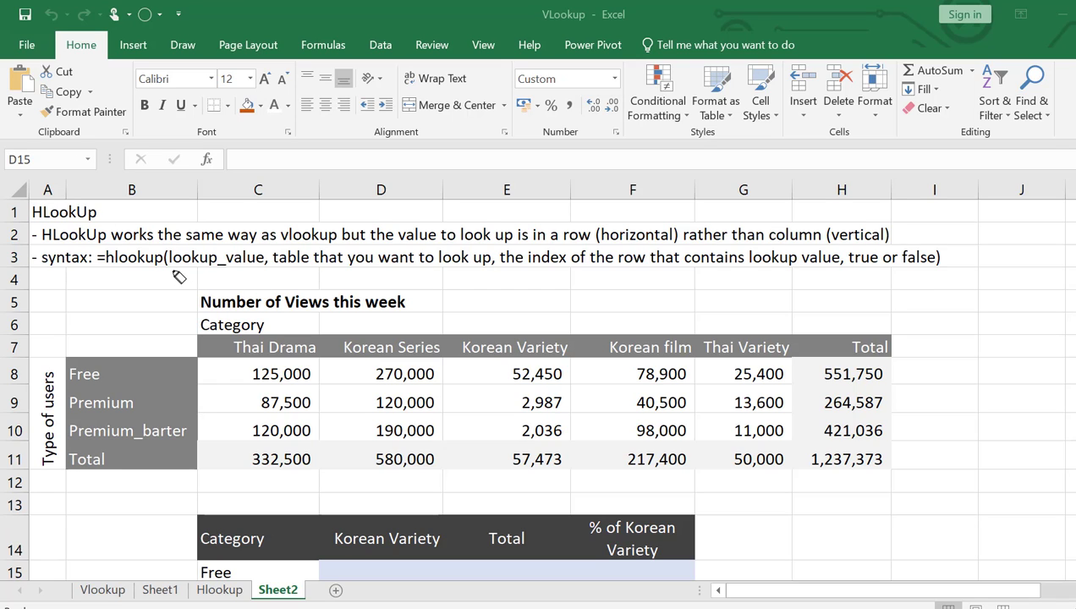
# - Examine the HLOOKUP syntax arguments in row 3 and the row positions under Korean Variety in the views table
pyautogui.moveTo(174, 272); pyautogui.dragTo(265, 275)
pyautogui.moveTo(285, 273); pyautogui.dragTo(488, 273)
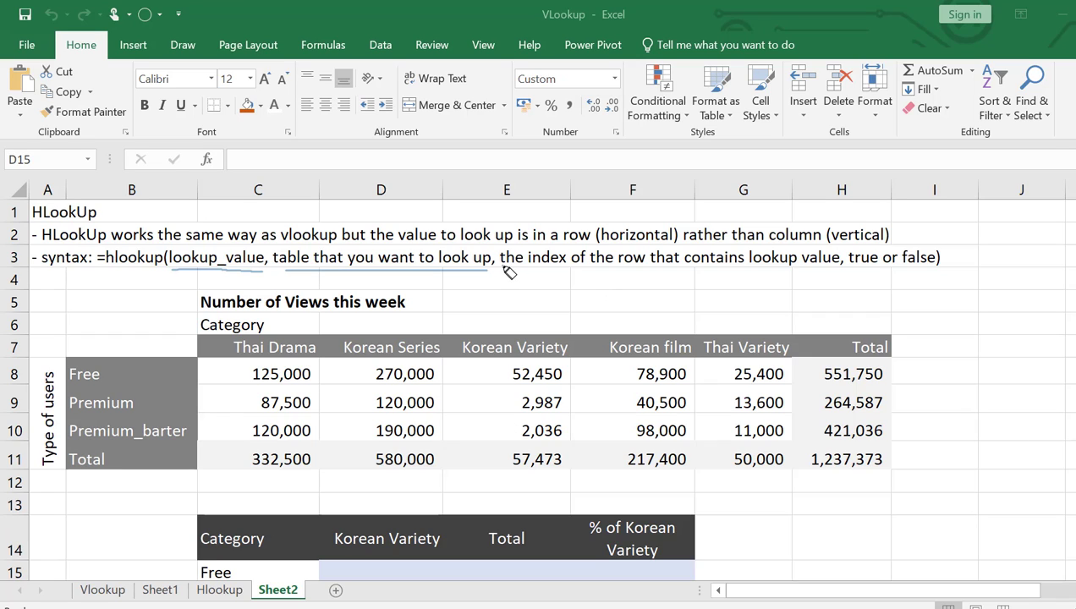
pyautogui.moveTo(500, 270); pyautogui.dragTo(658, 271)
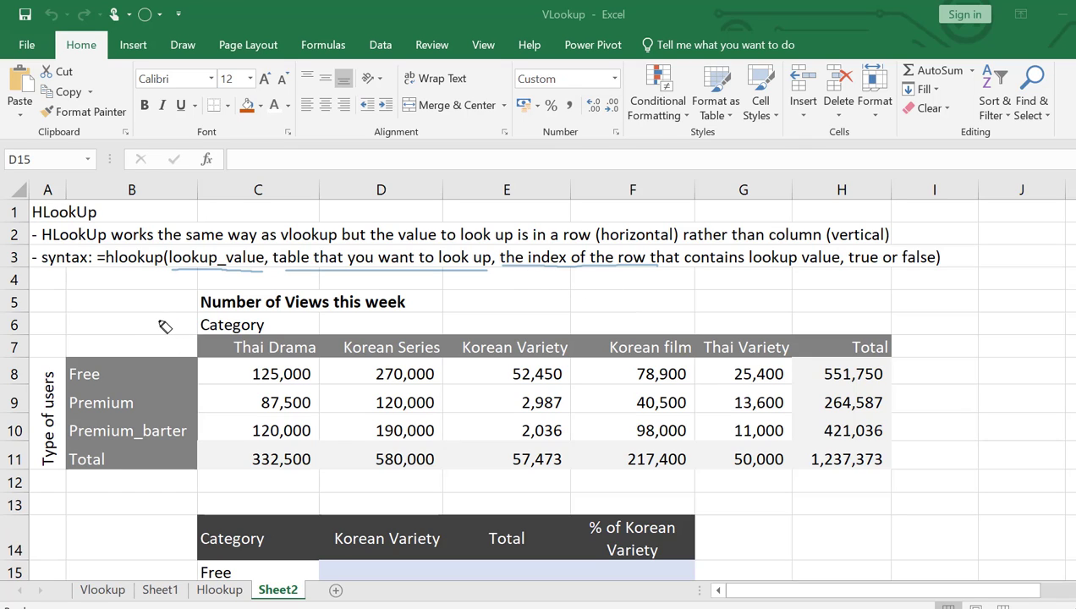
pyautogui.moveTo(159, 319)
pyautogui.mouseDown()
pyautogui.moveTo(597, 313)
pyautogui.moveTo(577, 334)
pyautogui.mouseUp()
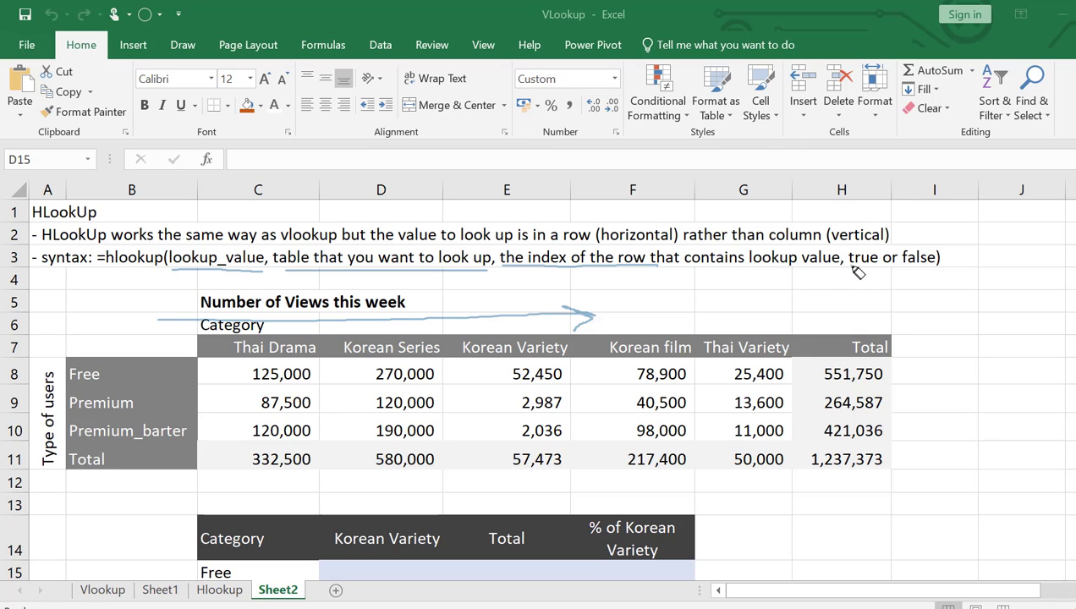
pyautogui.moveTo(850, 268); pyautogui.dragTo(939, 275)
pyautogui.scroll(-1, 733, 492)
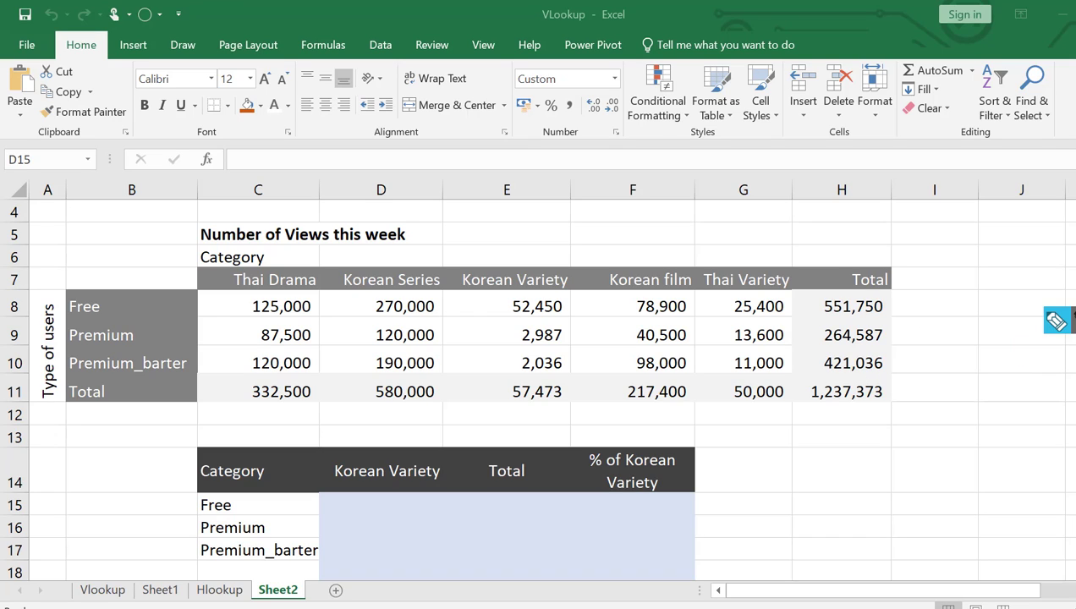
pyautogui.click(1054, 320)
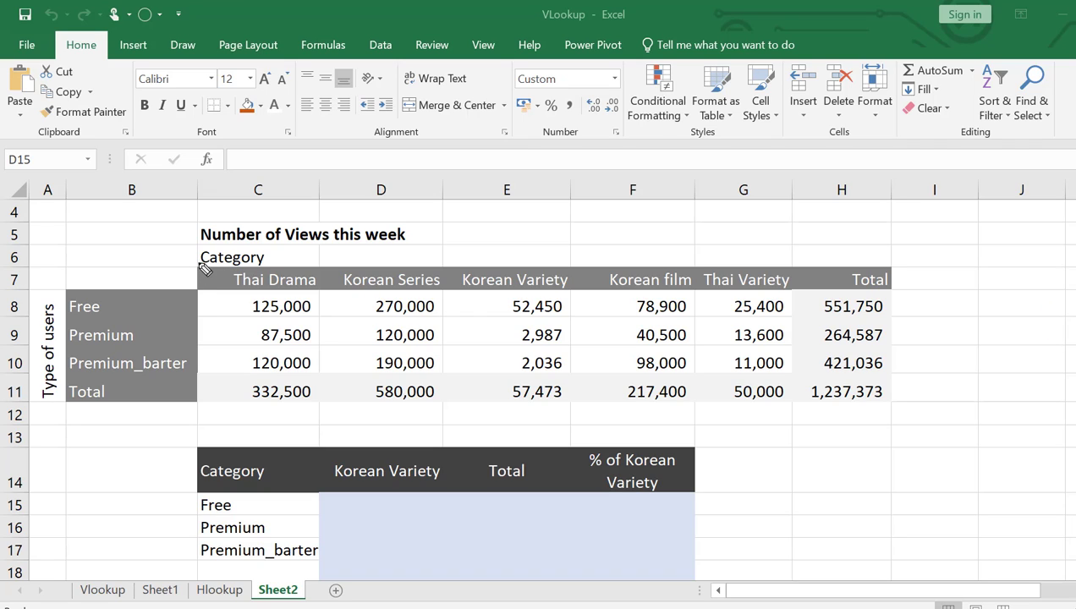
pyautogui.moveTo(206, 267)
pyautogui.mouseDown()
pyautogui.moveTo(522, 255)
pyautogui.moveTo(470, 271)
pyautogui.moveTo(547, 274)
pyautogui.moveTo(567, 291)
pyautogui.moveTo(512, 307)
pyautogui.moveTo(452, 291)
pyautogui.moveTo(456, 281)
pyautogui.mouseUp()
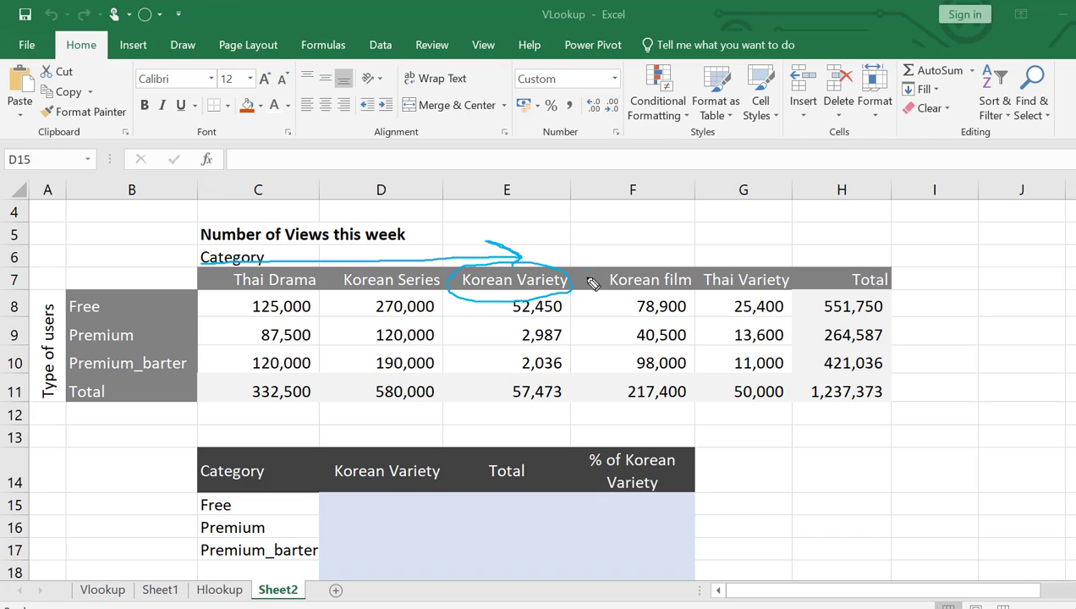
pyautogui.moveTo(586, 273)
pyautogui.mouseDown()
pyautogui.moveTo(581, 366)
pyautogui.moveTo(605, 369)
pyautogui.moveTo(592, 373)
pyautogui.mouseUp()
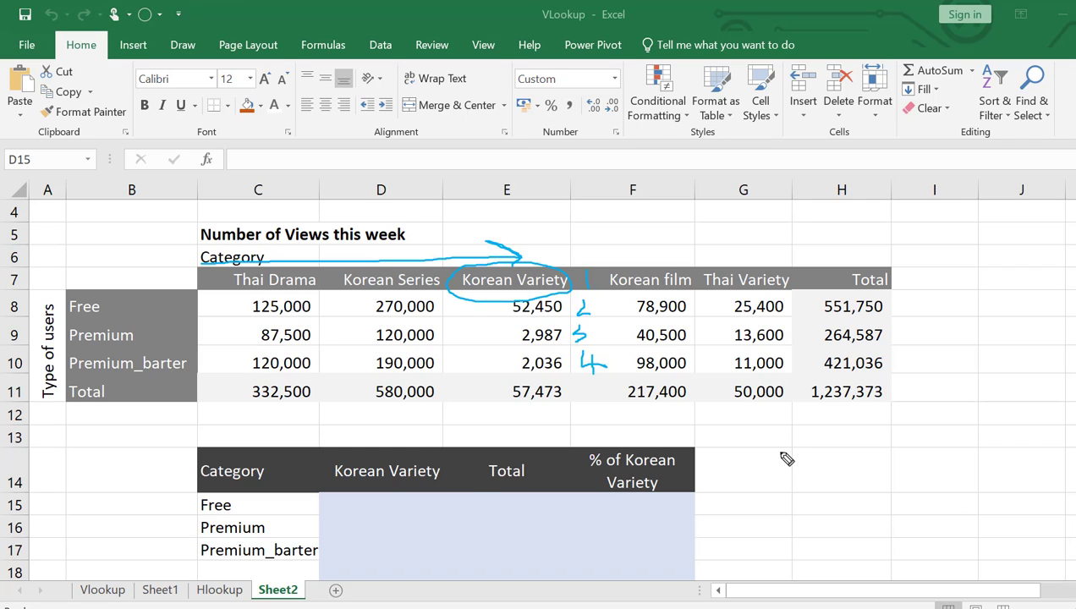
# - Look up the Free users' Korean Variety views in D15 with =HLOOKUP(D14,C7:H11,2,FALSE)
pyautogui.click(361, 503)
pyautogui.write('=')
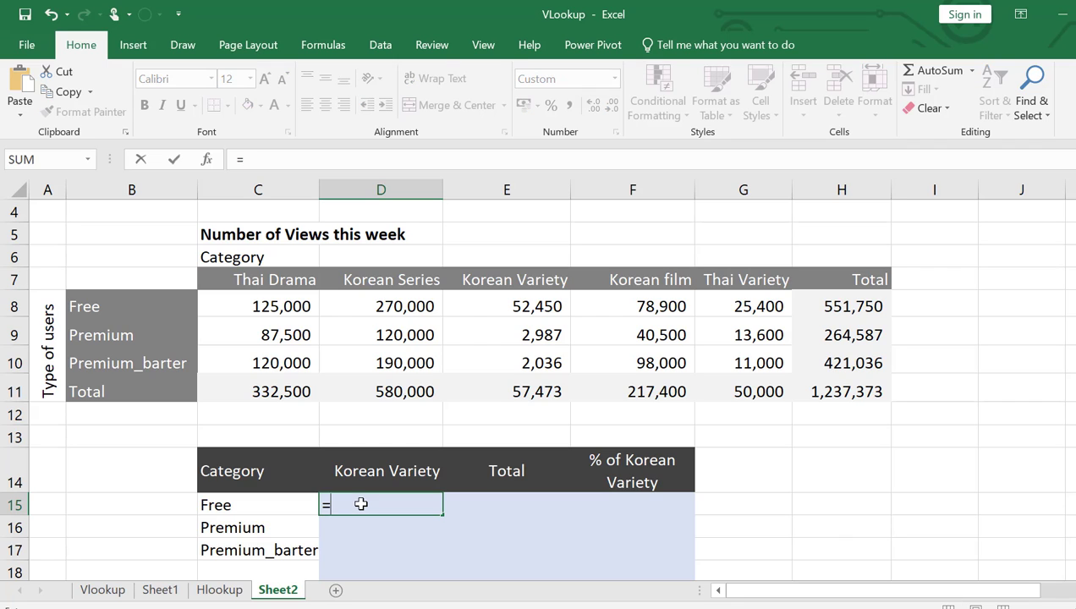
pyautogui.write('hlooku')
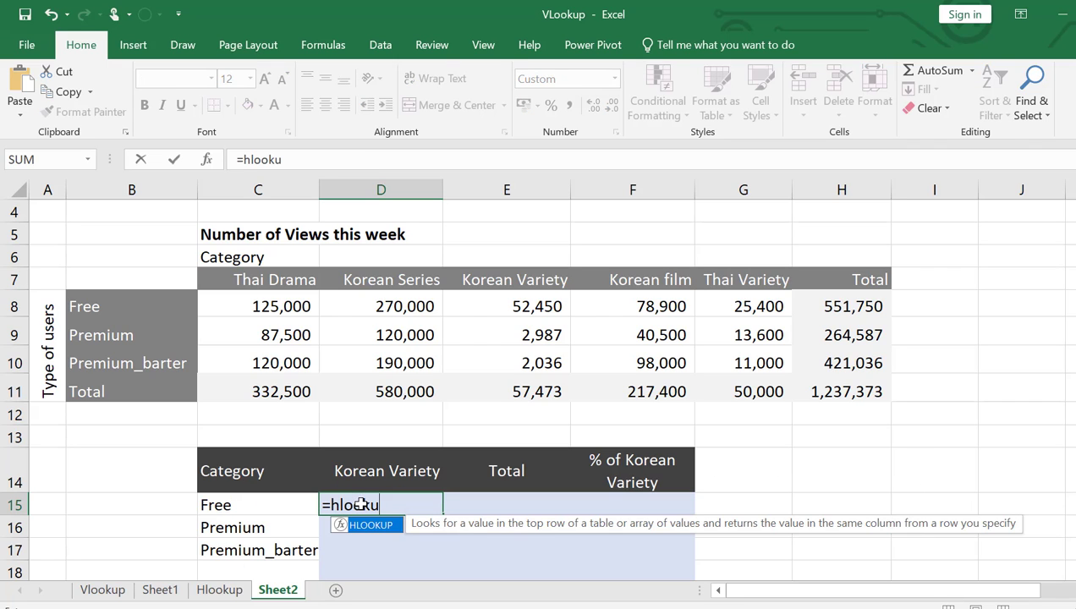
pyautogui.write('p(')
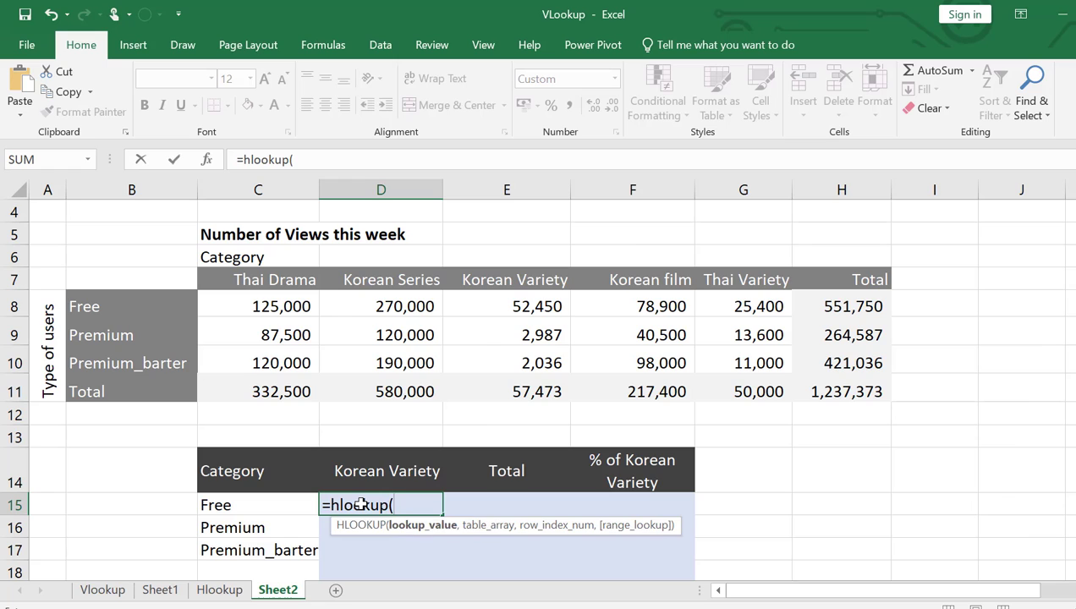
pyautogui.click(422, 468)
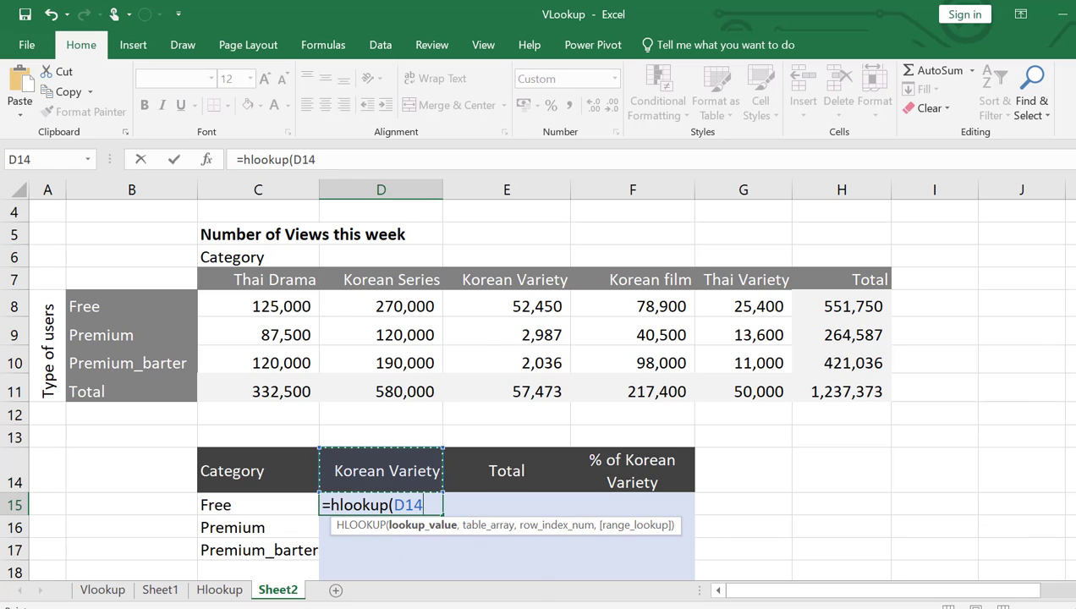
pyautogui.write(',')
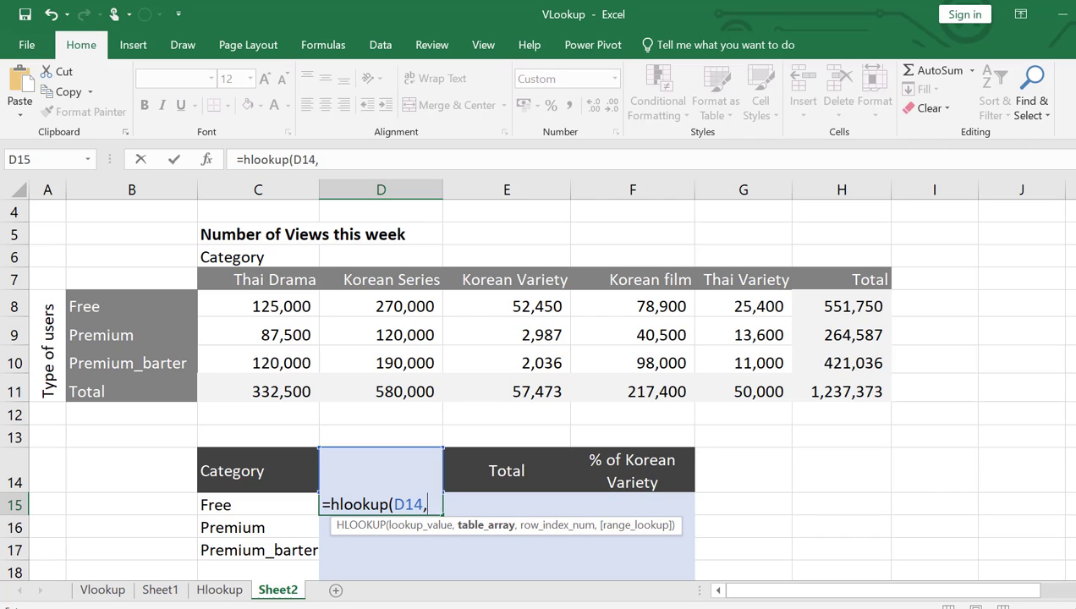
pyautogui.click(215, 283)
pyautogui.moveTo(215, 282); pyautogui.dragTo(841, 380)
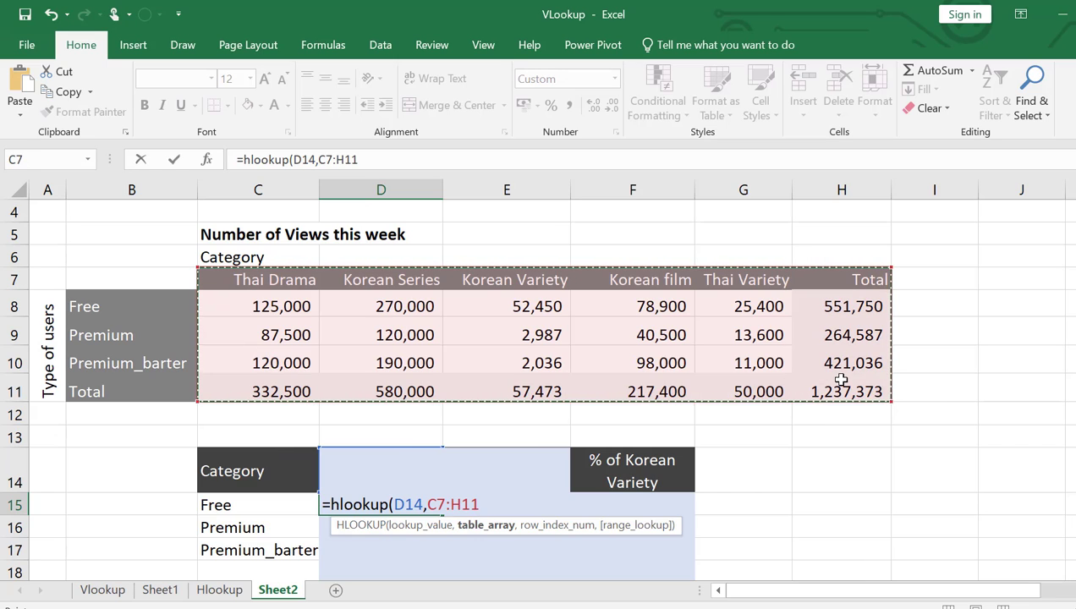
pyautogui.write(',')
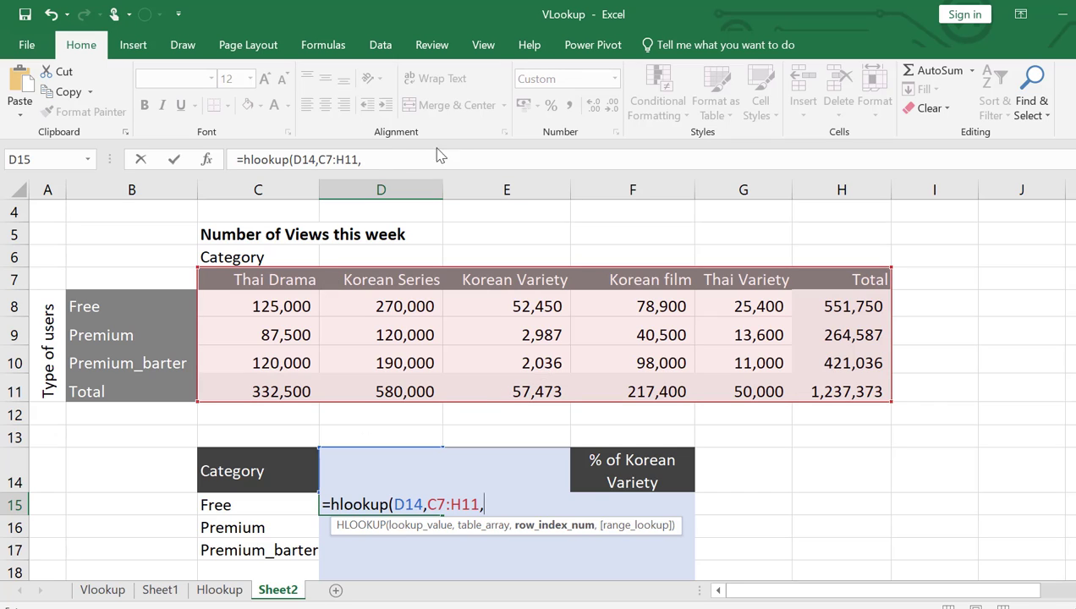
pyautogui.click(412, 160)
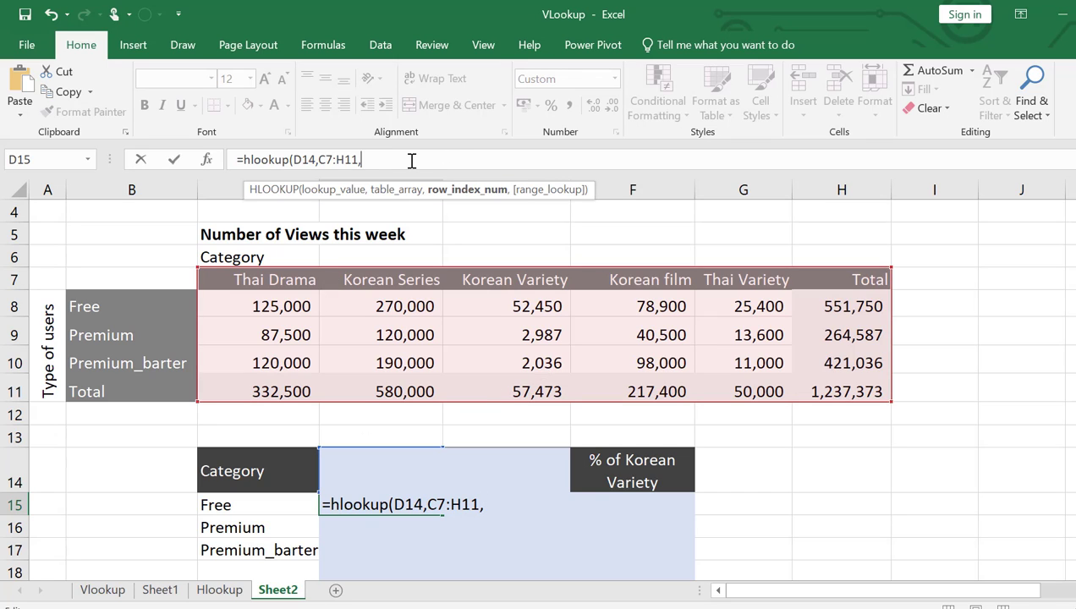
pyautogui.write('2')
pyautogui.write(',')
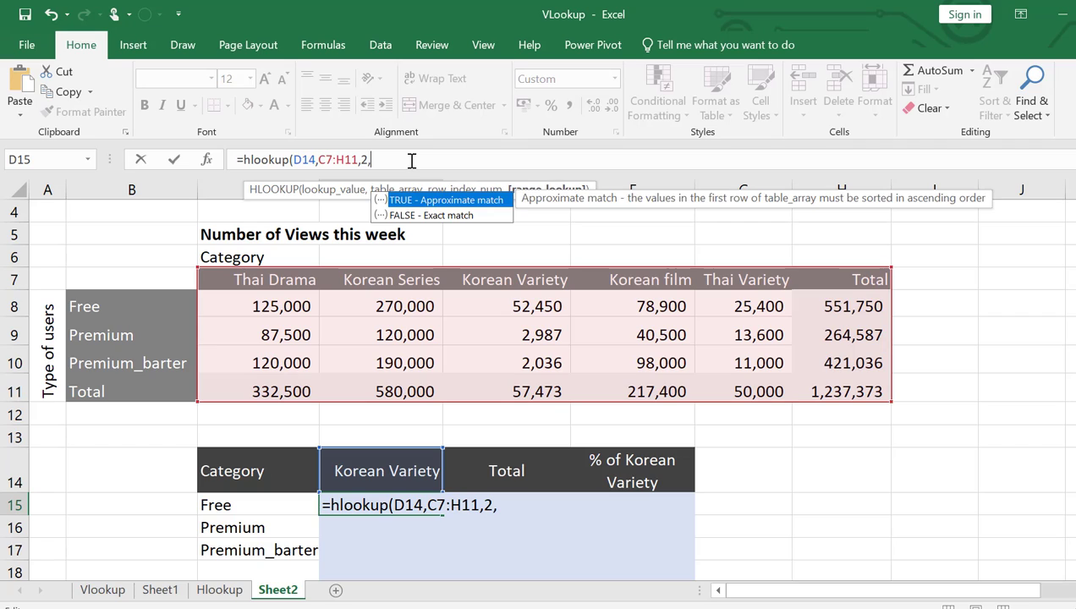
pyautogui.write('false)')
pyautogui.hotkey('ctrl', 'Return')
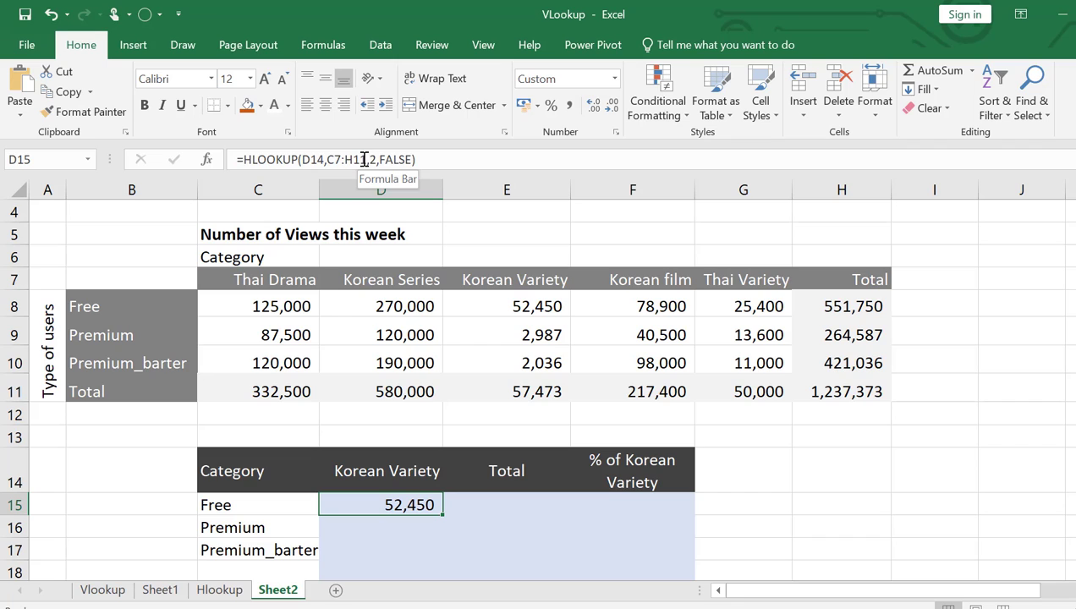
# - Make D15's references absolute as =HLOOKUP($D$14,$C$7:$H$11,2,FALSE) and fill the formula down to D17
pyautogui.moveTo(368, 161); pyautogui.dragTo(325, 159)
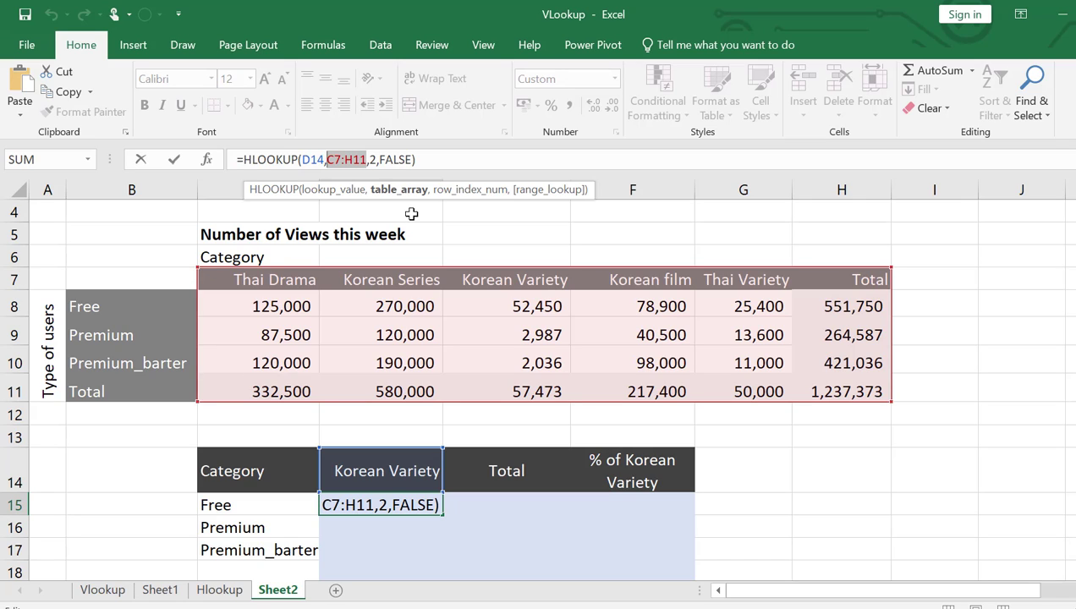
pyautogui.press('F4')
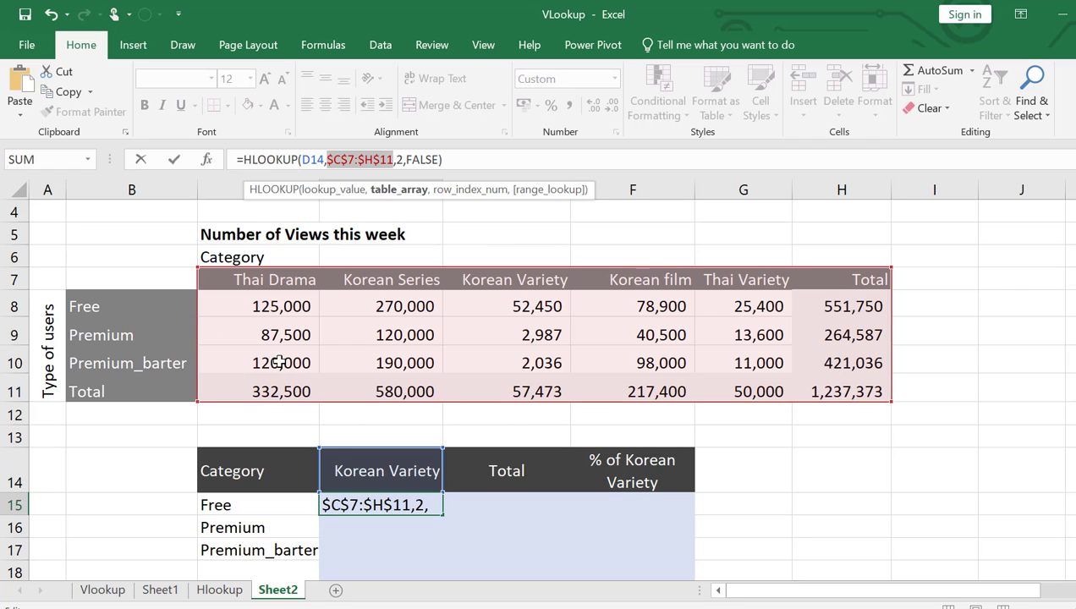
pyautogui.press('End')
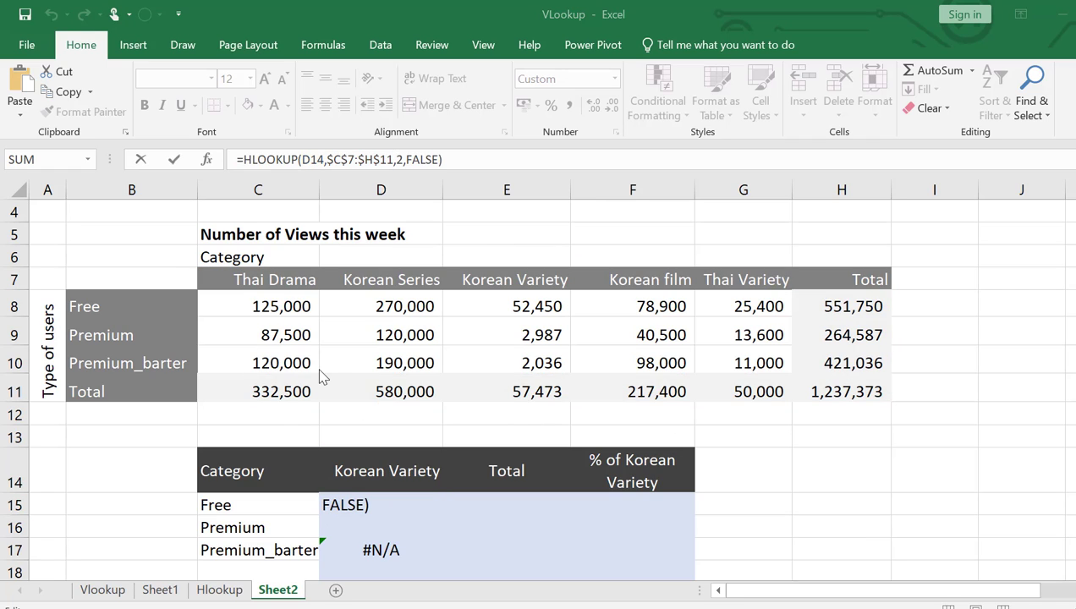
pyautogui.click(322, 159)
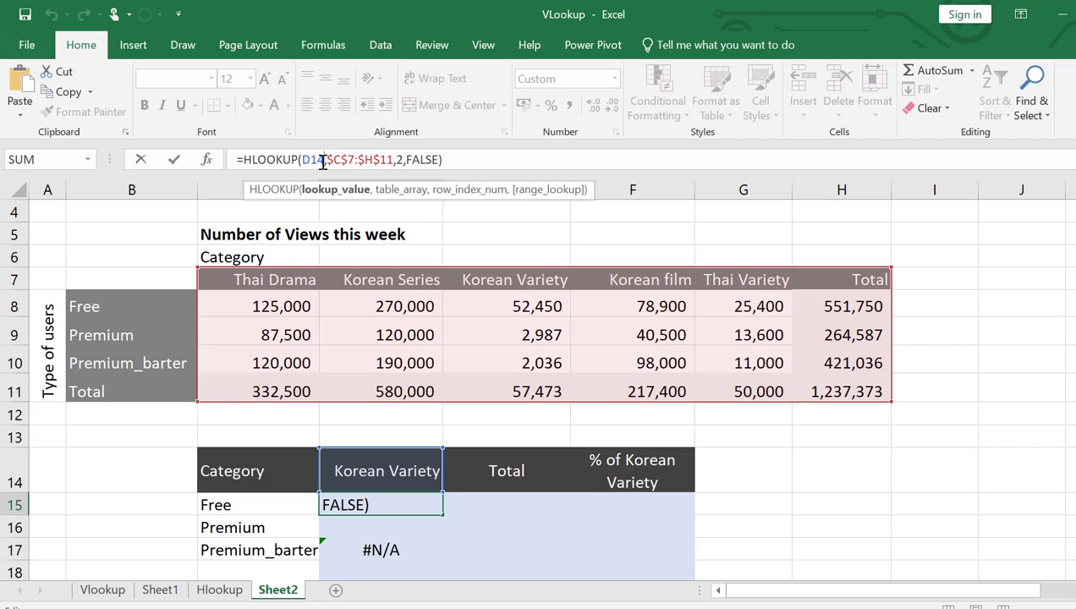
pyautogui.moveTo(322, 159); pyautogui.dragTo(297, 162)
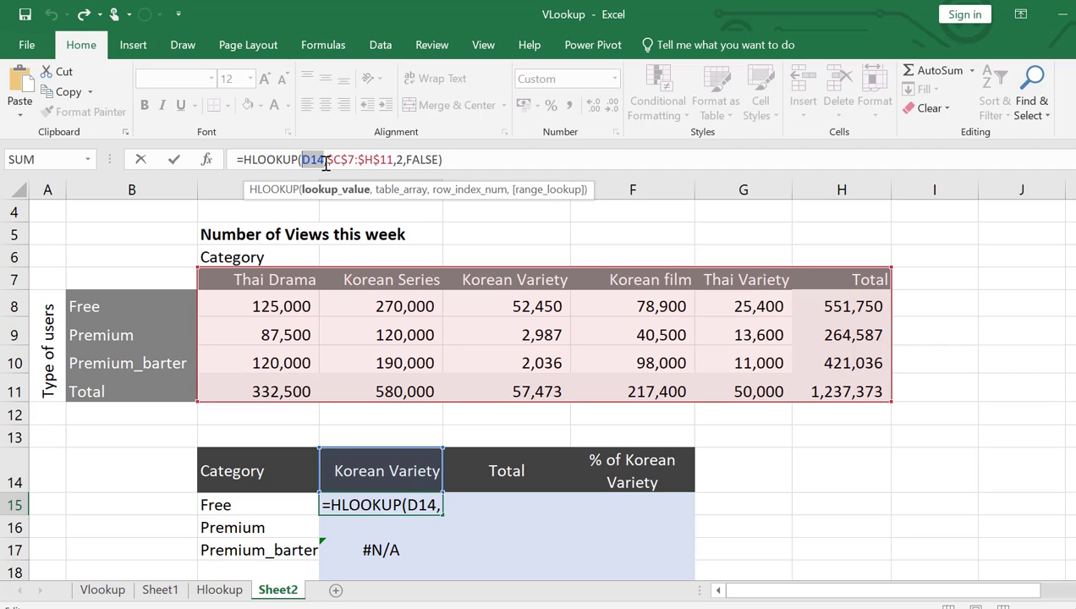
pyautogui.press('F4')
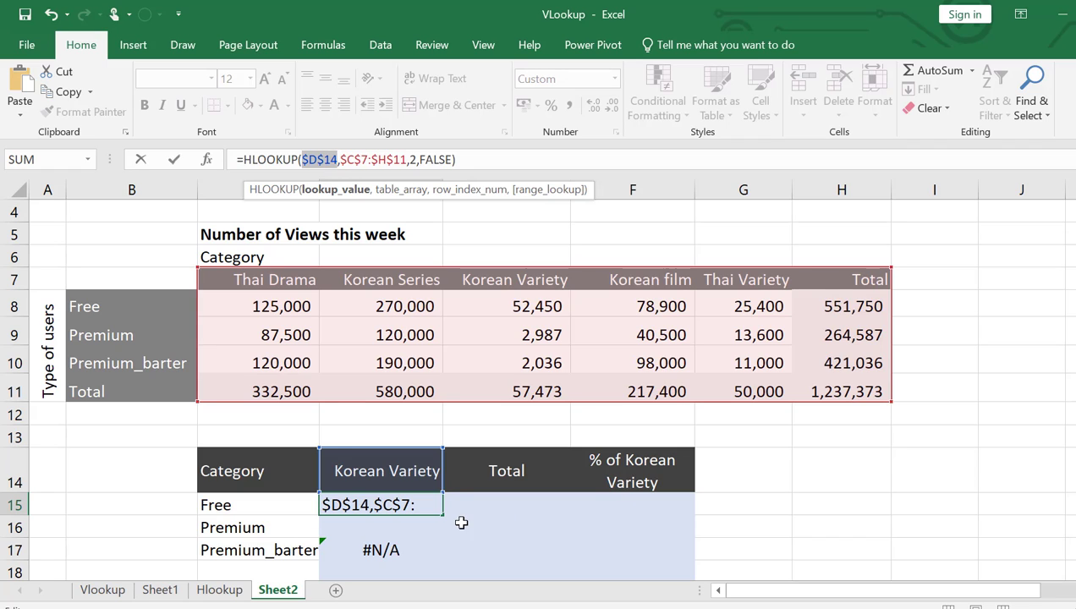
pyautogui.press('Return')
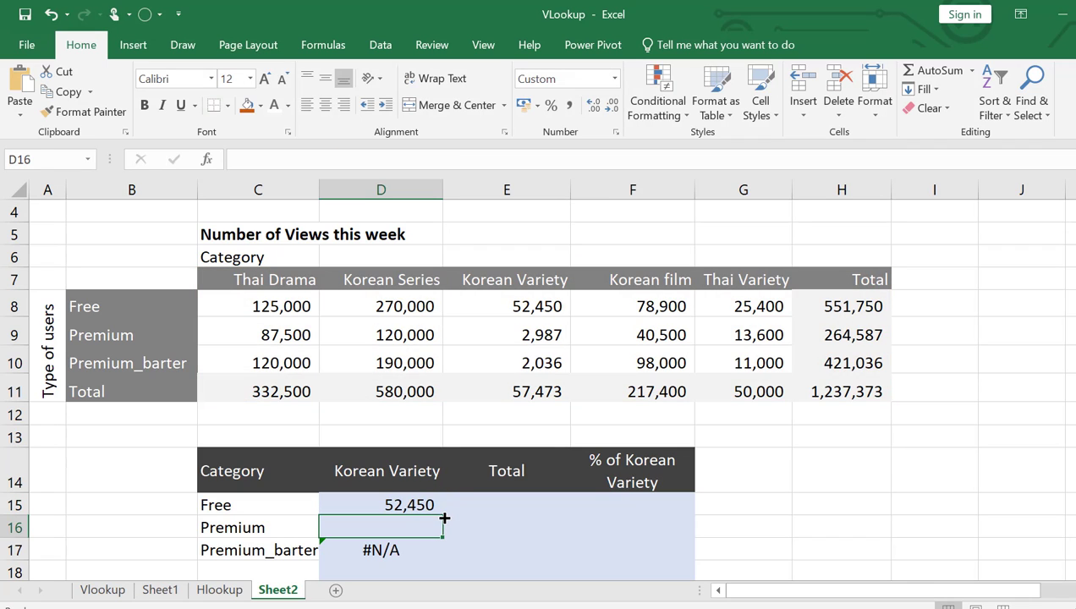
pyautogui.click(434, 505)
pyautogui.doubleClick(442, 515)
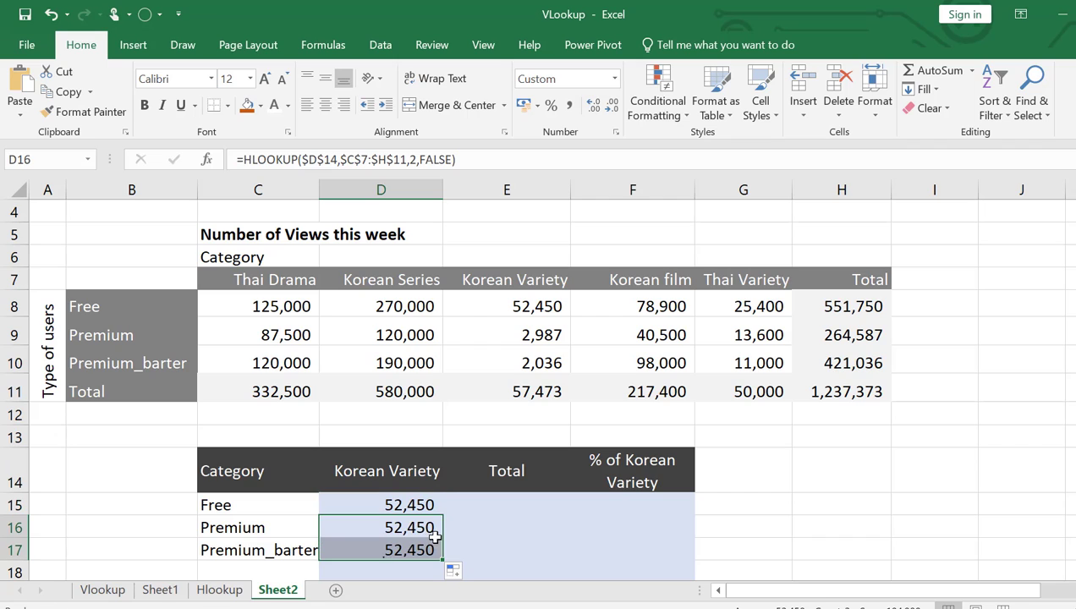
# - Set the HLOOKUP row index to 3 in D16 for Premium and to 4 in D17 for Premium_barter
pyautogui.click(404, 526)
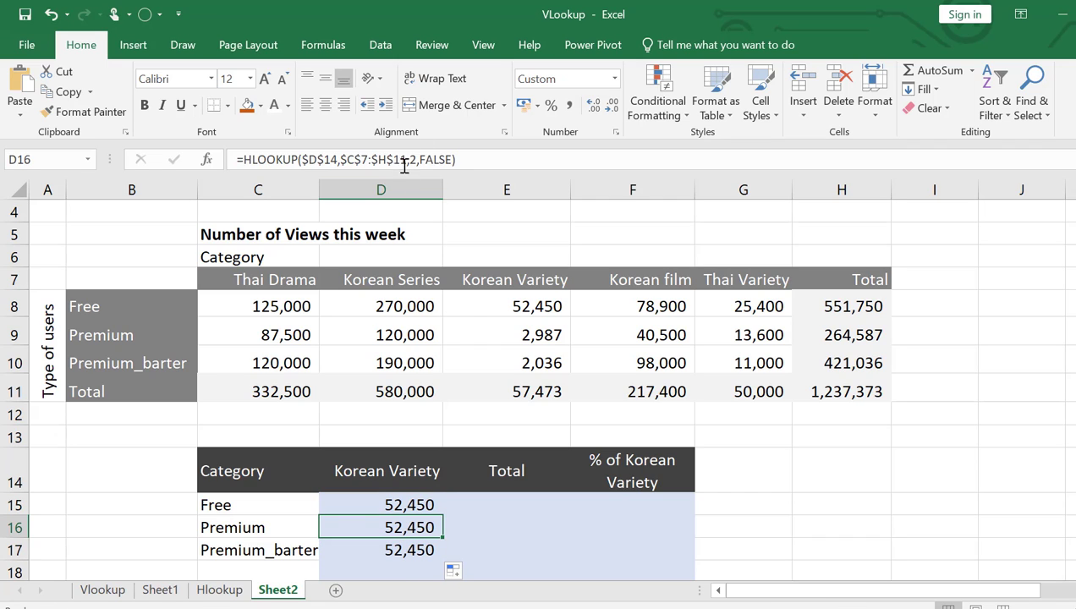
pyautogui.click(414, 160)
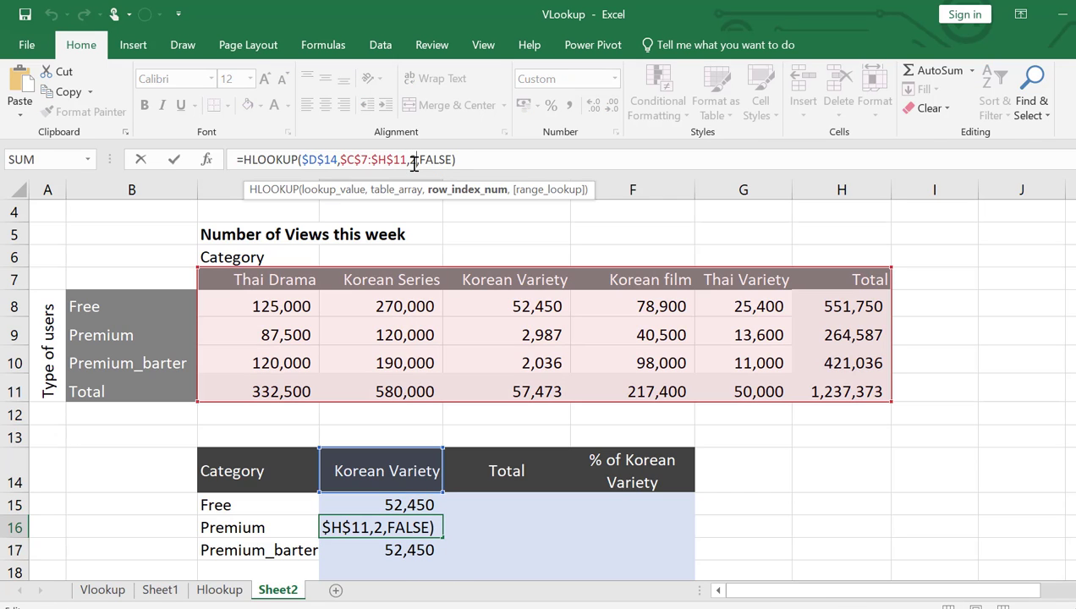
pyautogui.press('BackSpace')
pyautogui.write('3')
pyautogui.press('Return')
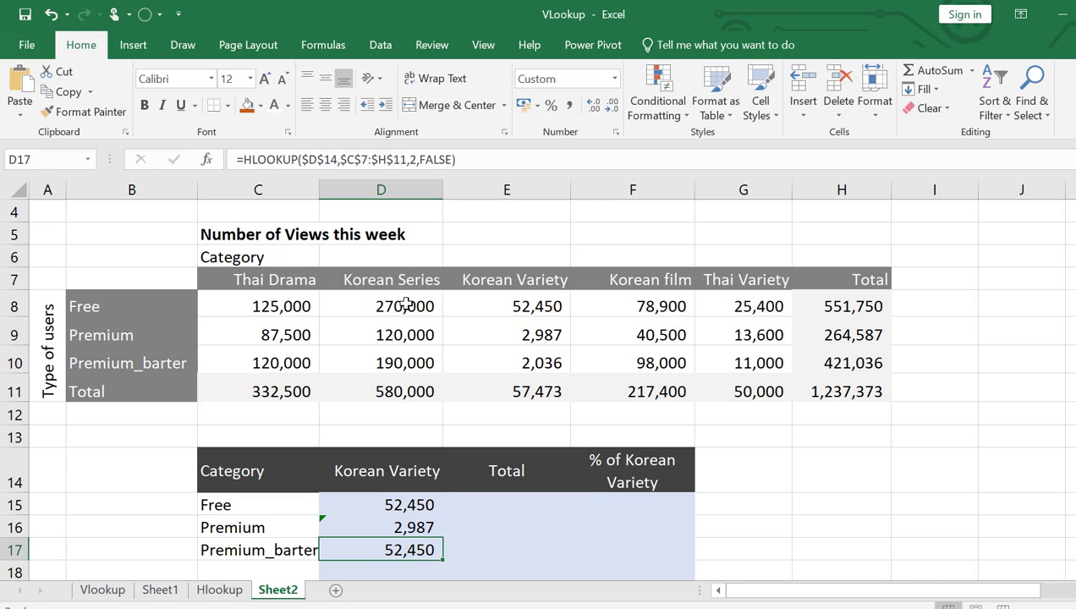
pyautogui.click(415, 161)
pyautogui.press('BackSpace')
pyautogui.write('3')
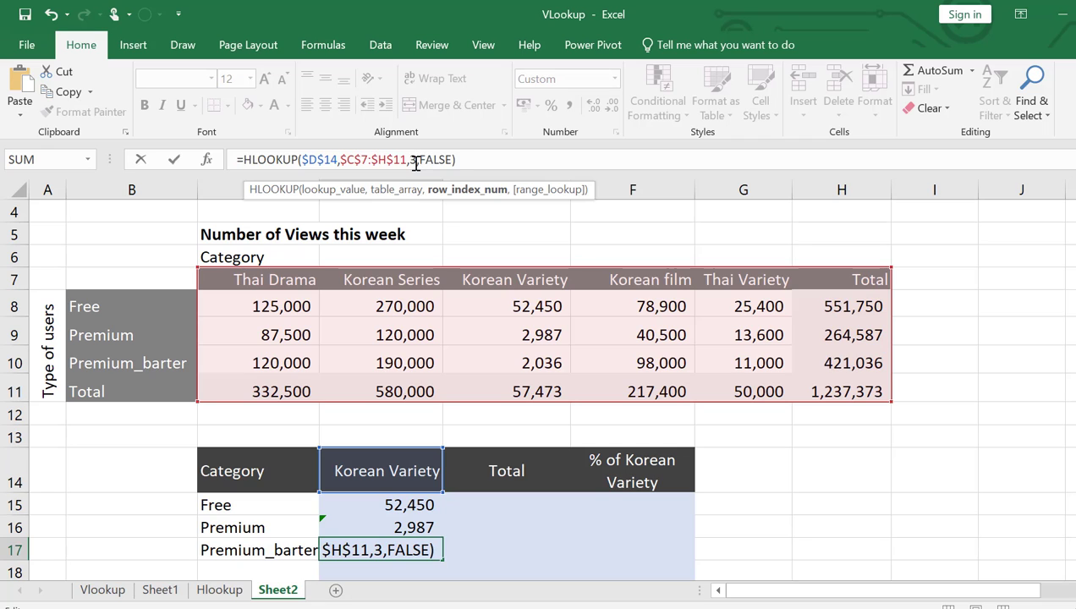
pyautogui.press('BackSpace')
pyautogui.write('4')
pyautogui.press('Return')
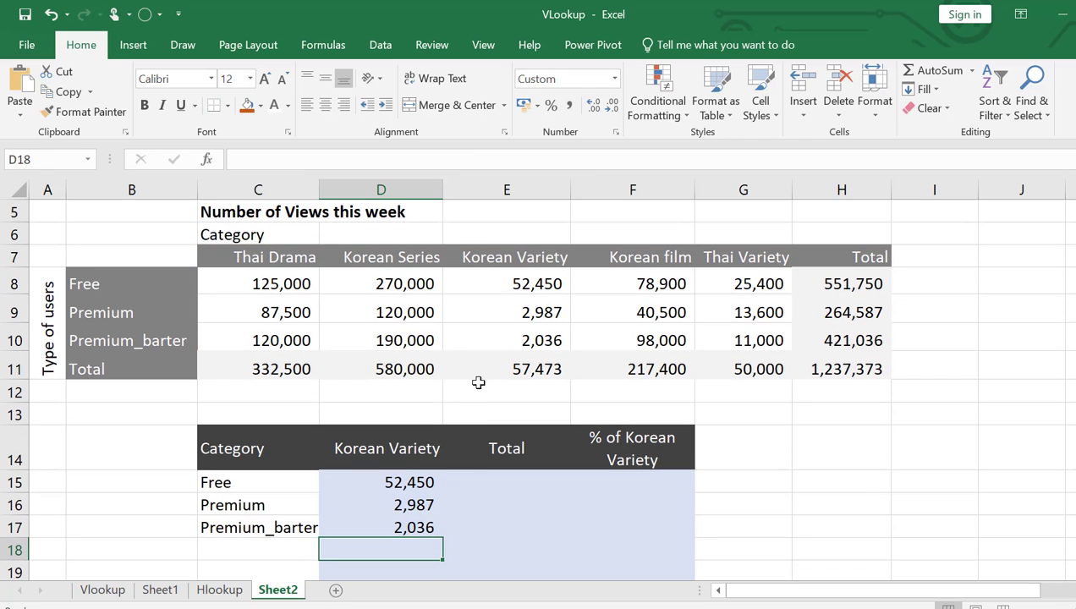
# - Enter =HLOOKUP(E14,C7:H11,1,FALSE) in E15 to look up the Total column for Free users
pyautogui.click(476, 524)
pyautogui.scroll(1, 475, 523)
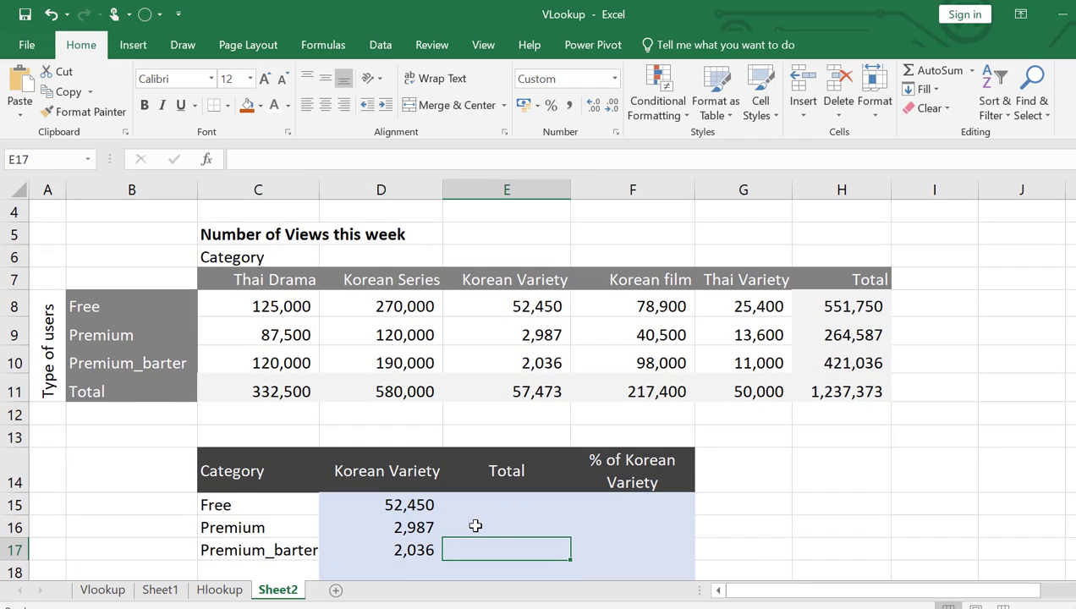
pyautogui.click(500, 502)
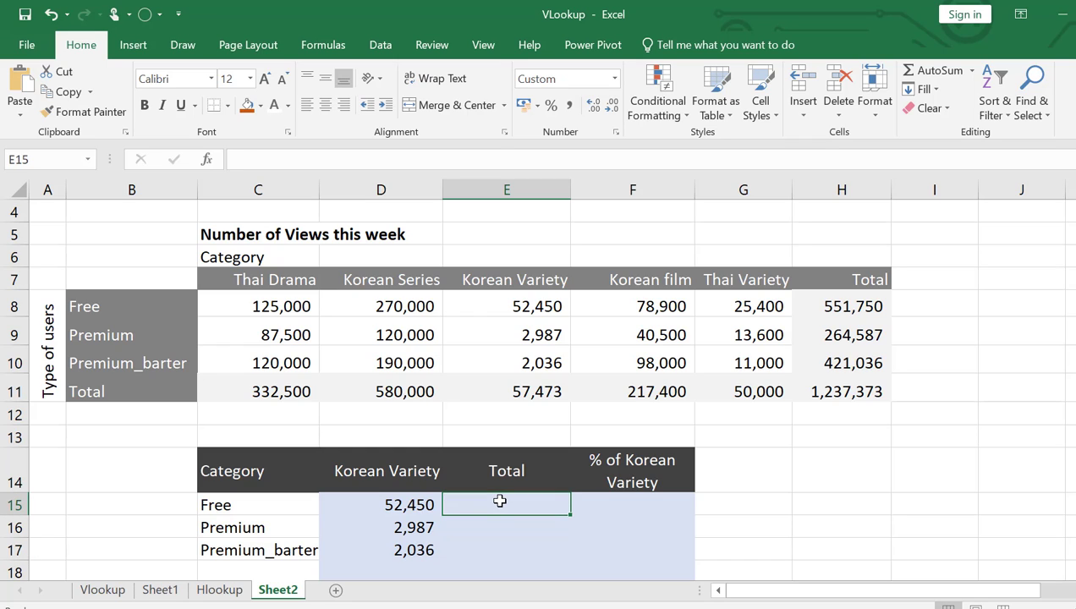
pyautogui.write('=hl')
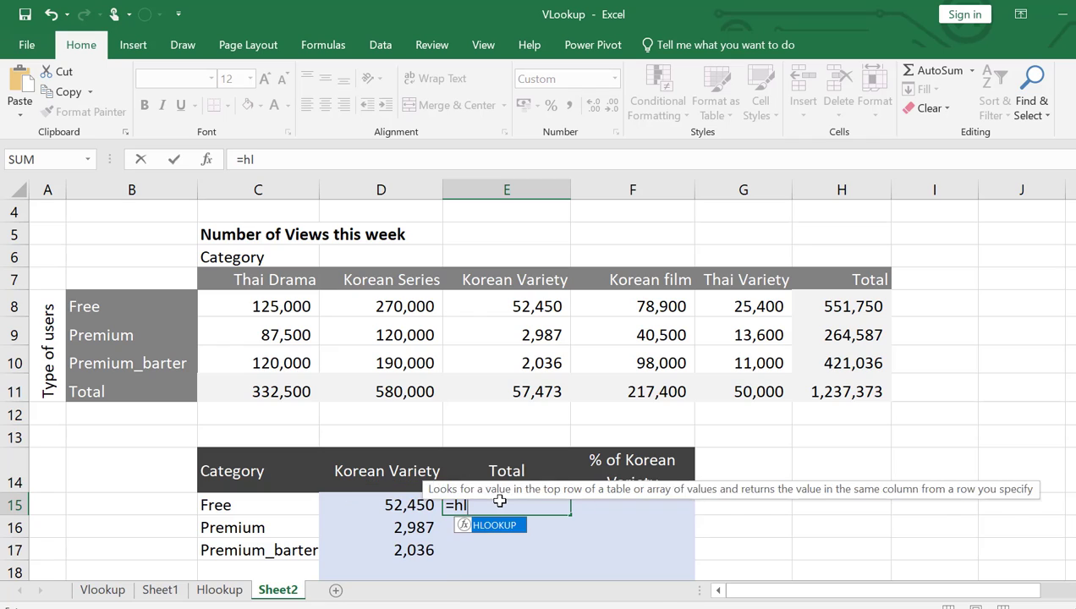
pyautogui.write('ookup(')
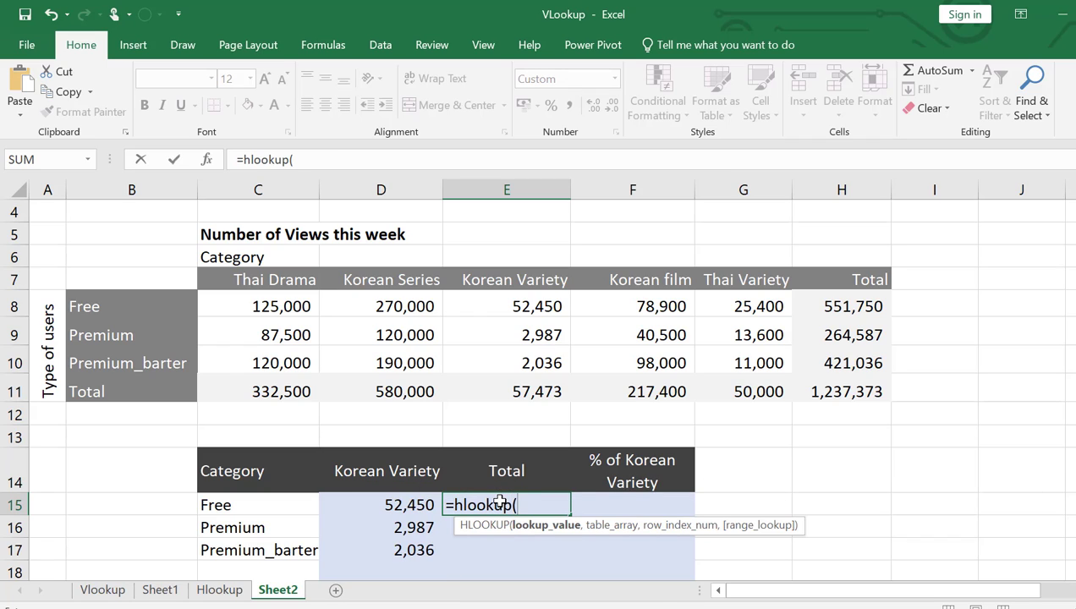
pyautogui.click(518, 468)
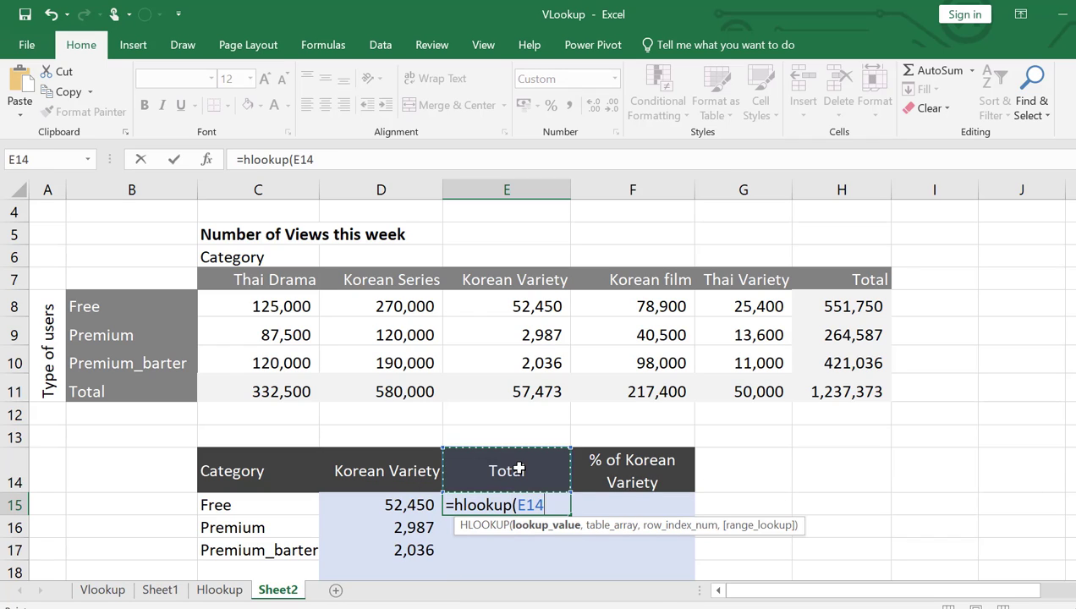
pyautogui.write(',')
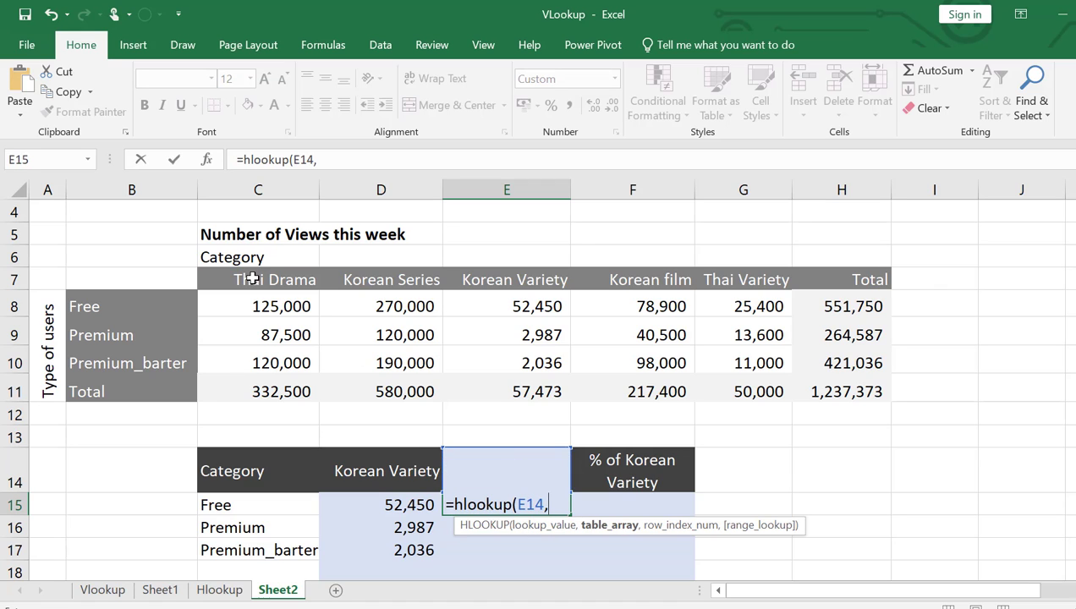
pyautogui.moveTo(234, 282); pyautogui.dragTo(833, 389)
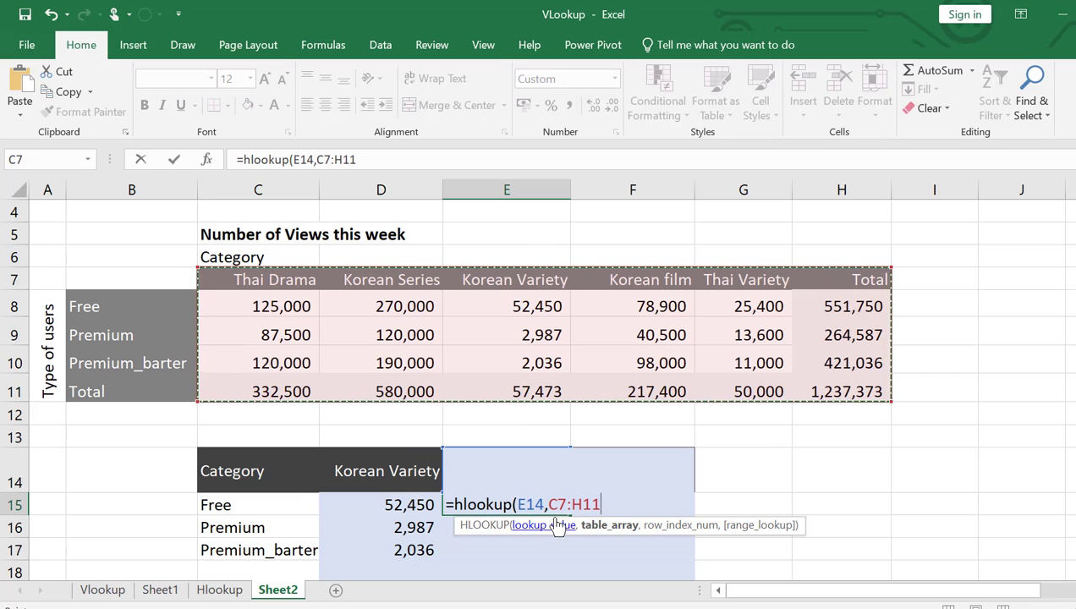
pyautogui.write(',')
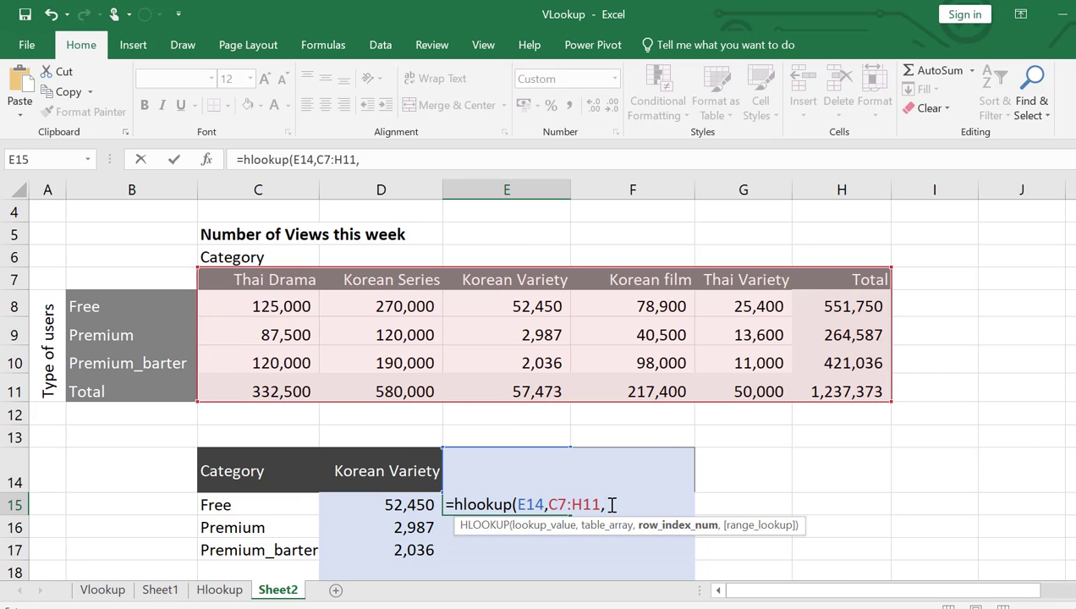
pyautogui.write('1')
pyautogui.write(',false)')
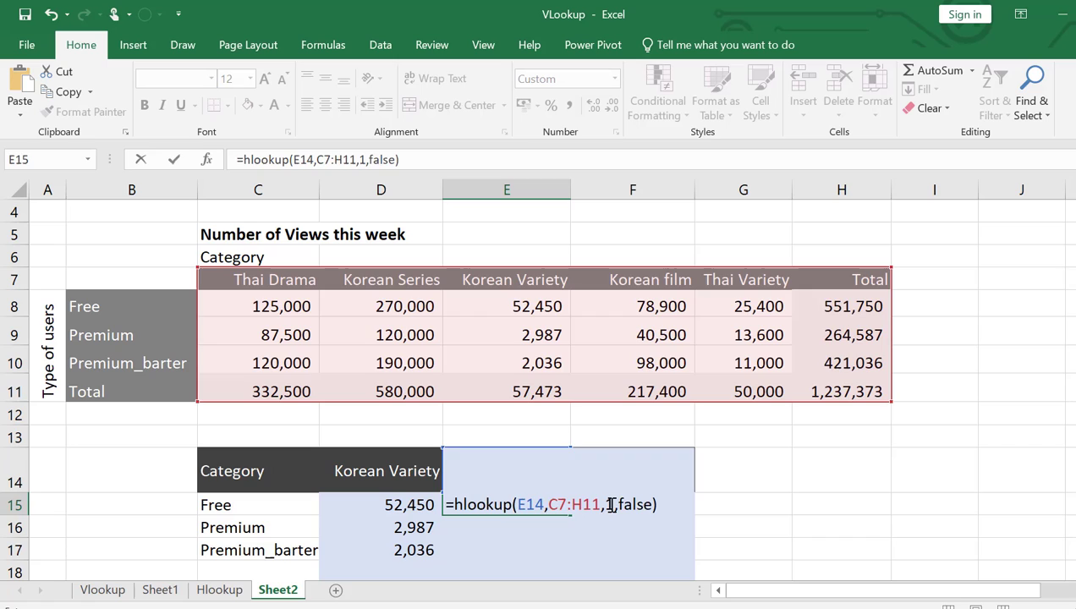
pyautogui.press('Return')
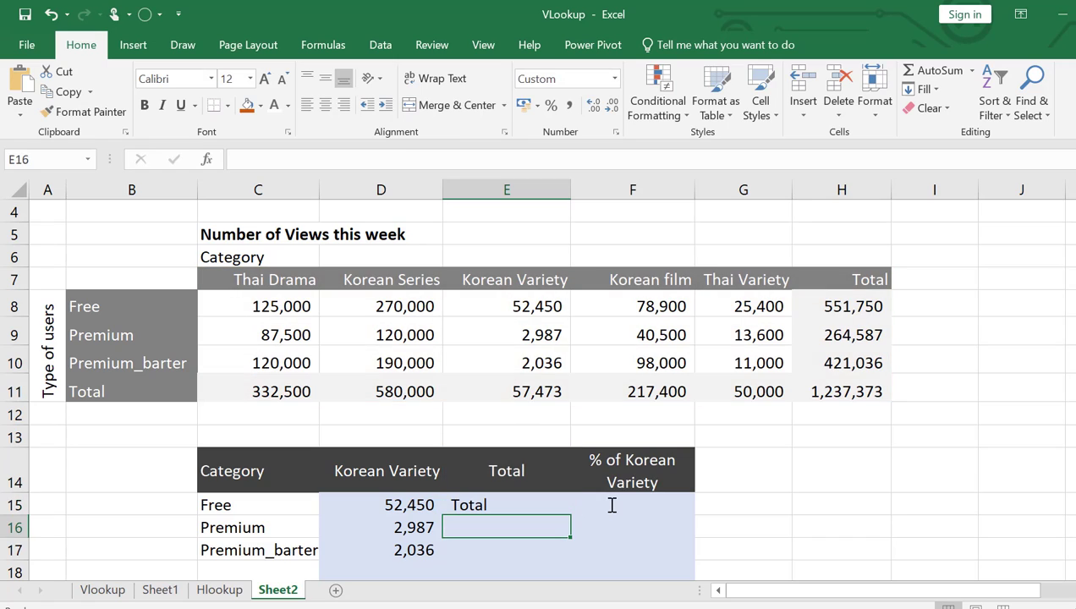
# - Set the HLOOKUP row index in E15 to 2 for the Free users' total
pyautogui.click(521, 493)
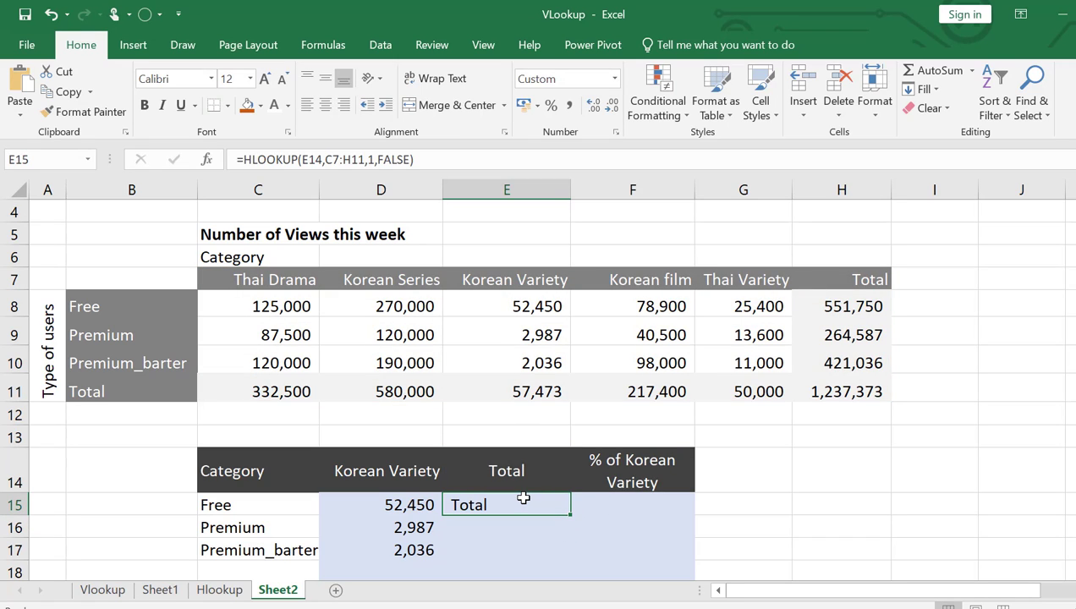
pyautogui.click(377, 160)
pyautogui.press('BackSpace')
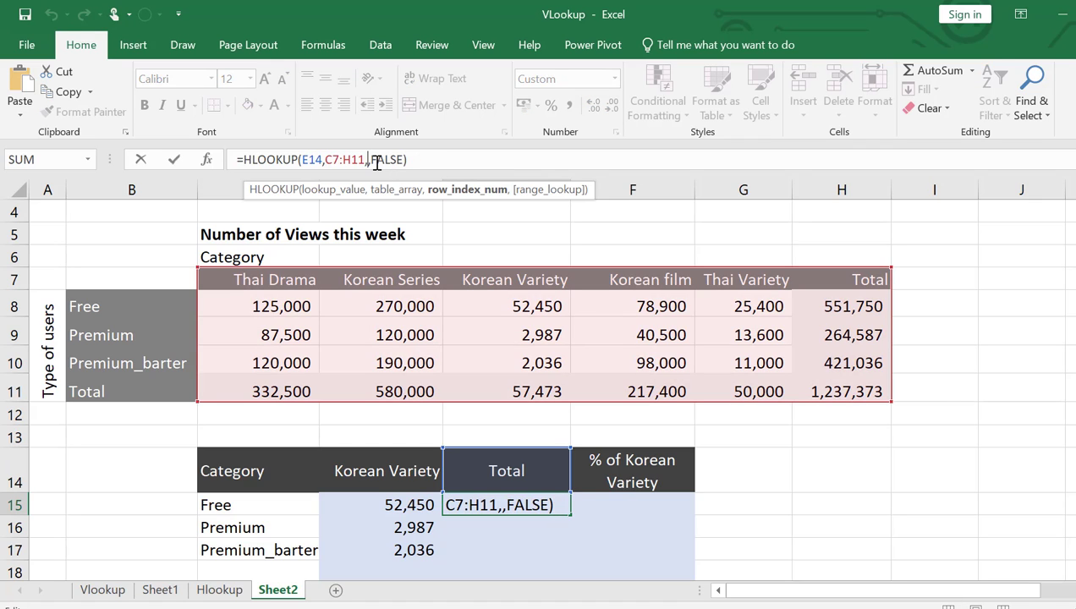
pyautogui.write('2')
pyautogui.press('Return')
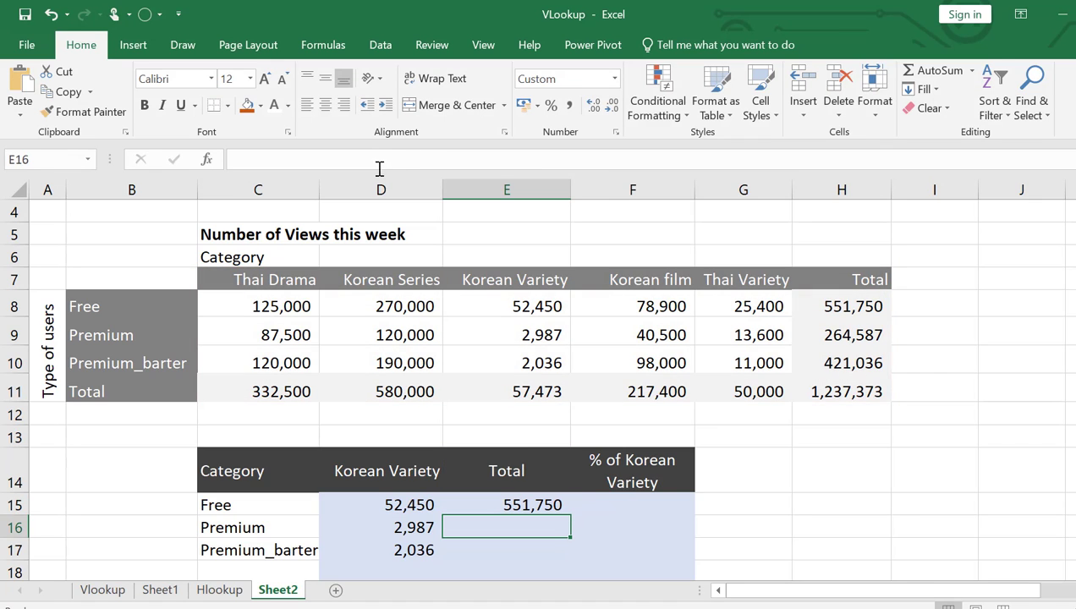
# - Make E15's references absolute as =HLOOKUP($E$14,$C$7:$H$11,2,FALSE) and fill the formula down to E17
pyautogui.click(536, 505)
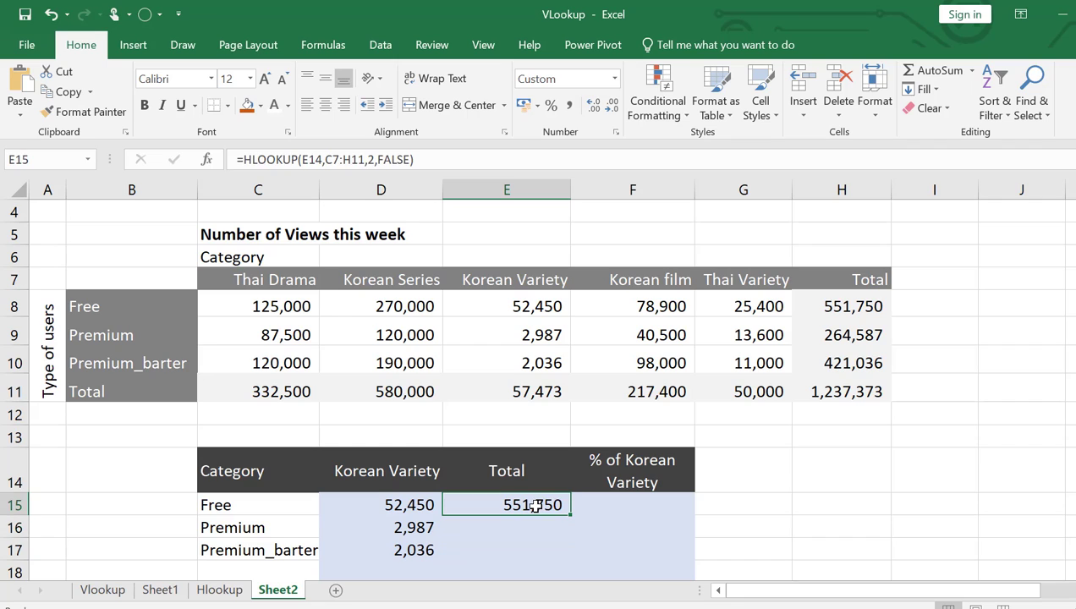
pyautogui.click(306, 161)
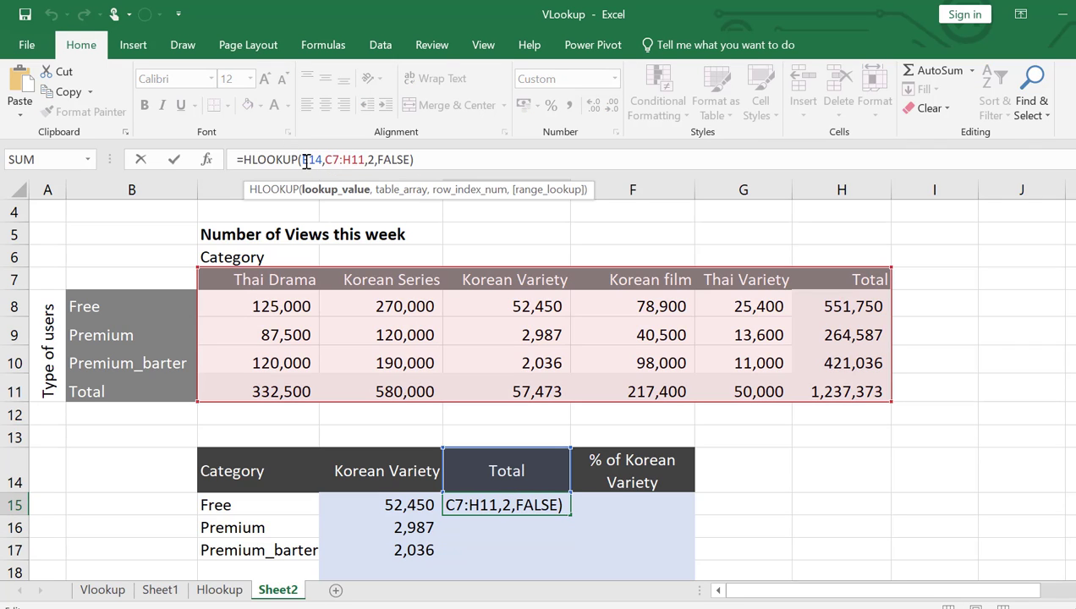
pyautogui.doubleClick(308, 160)
pyautogui.press('F4')
pyautogui.click(359, 160)
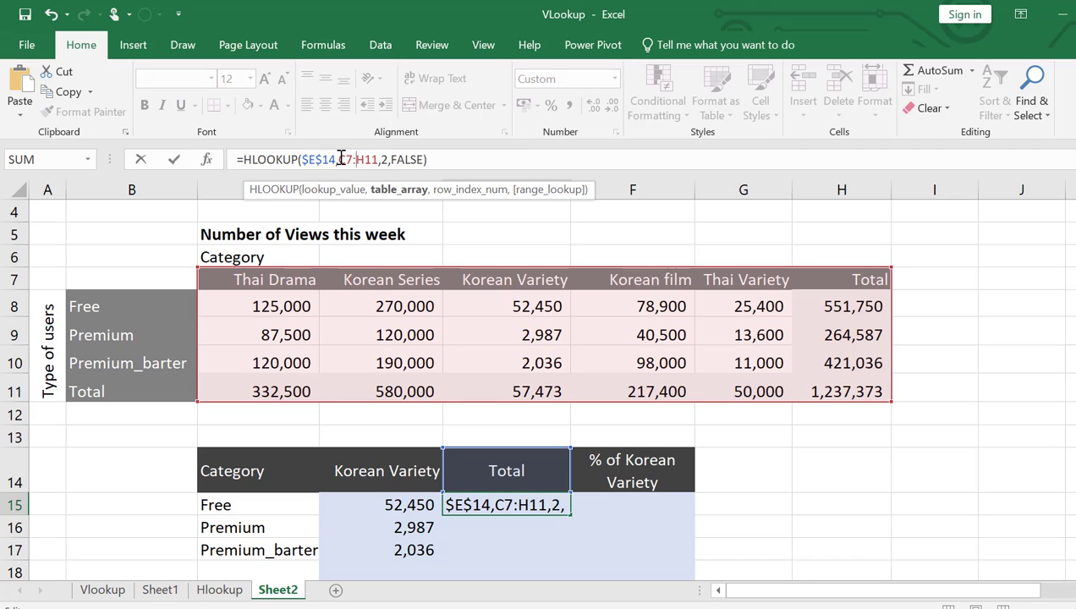
pyautogui.moveTo(338, 160); pyautogui.dragTo(380, 160)
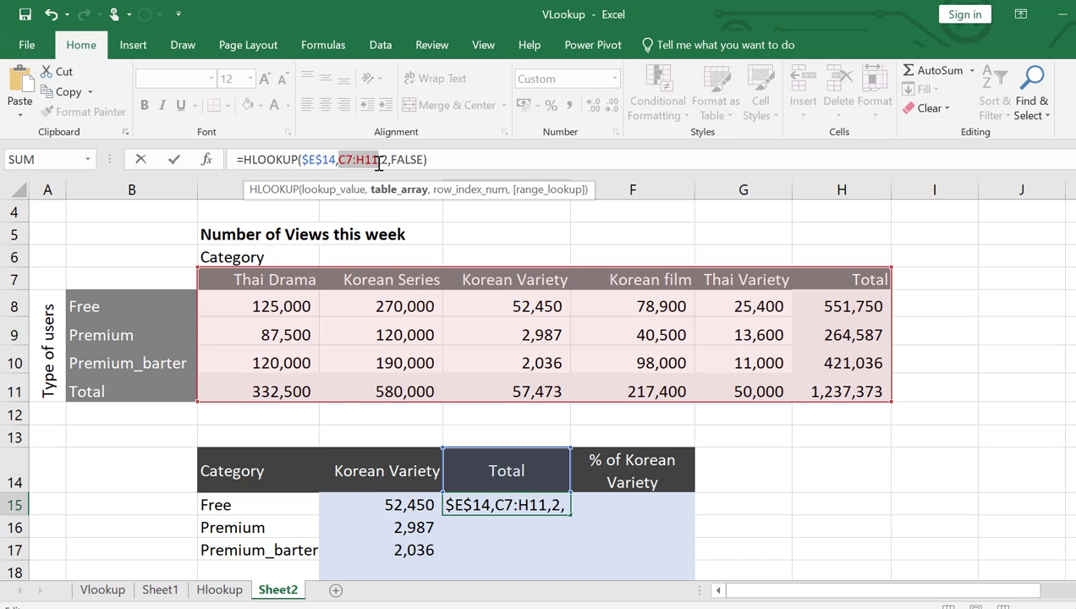
pyautogui.write('4')
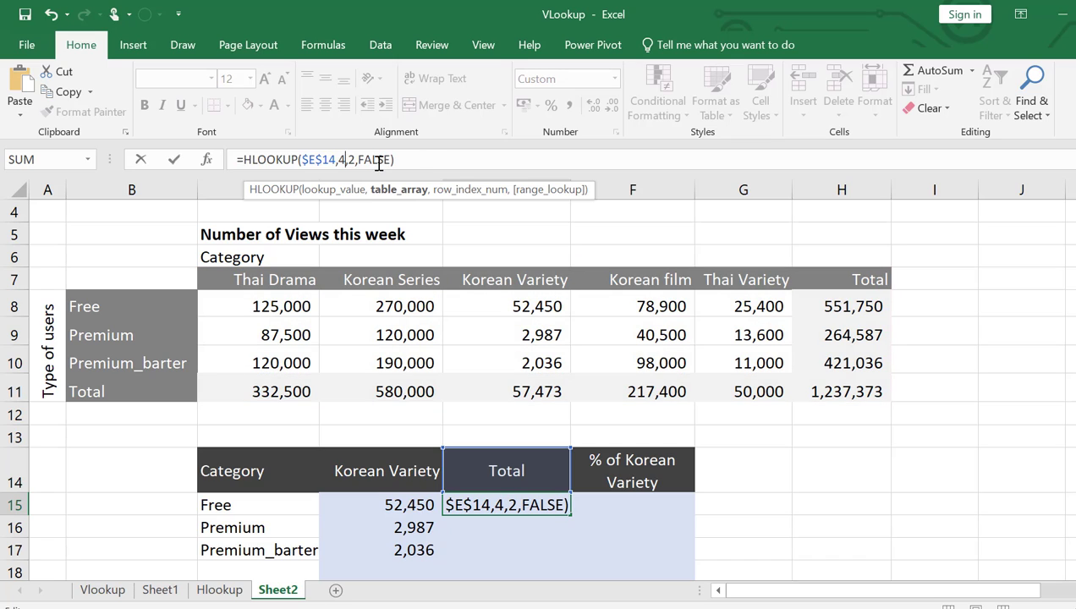
pyautogui.hotkey('ctrl', 'z')
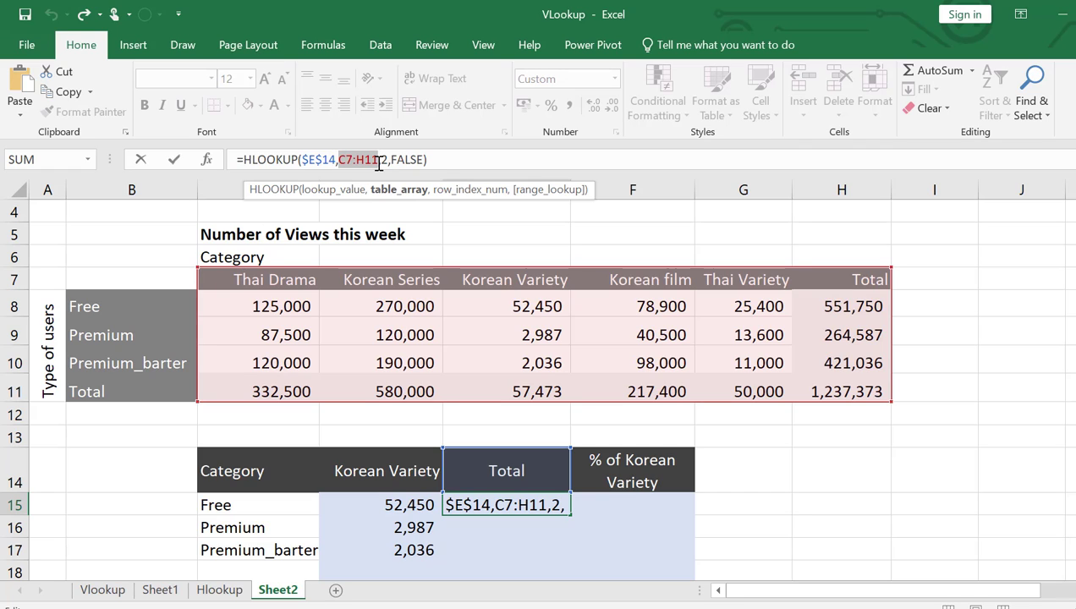
pyautogui.press('F4')
pyautogui.press('Return')
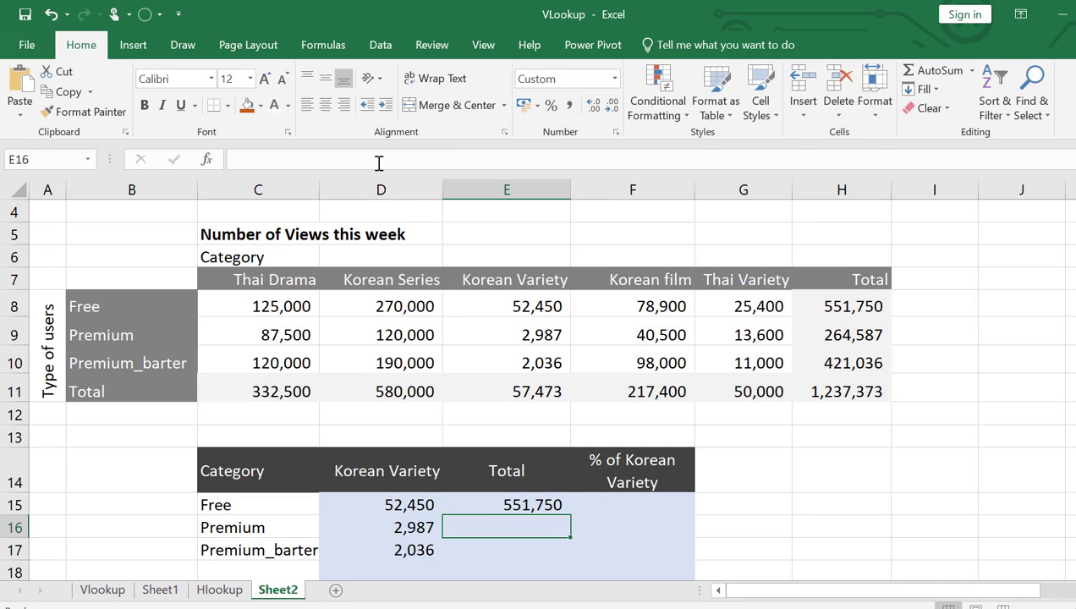
pyautogui.click(561, 505)
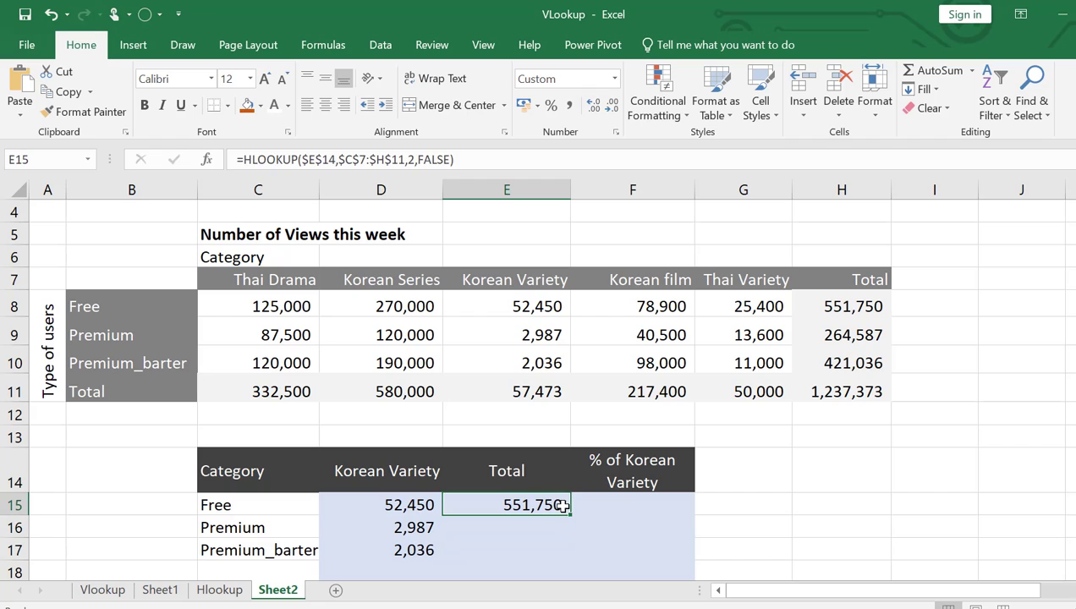
pyautogui.moveTo(570, 516); pyautogui.dragTo(576, 562)
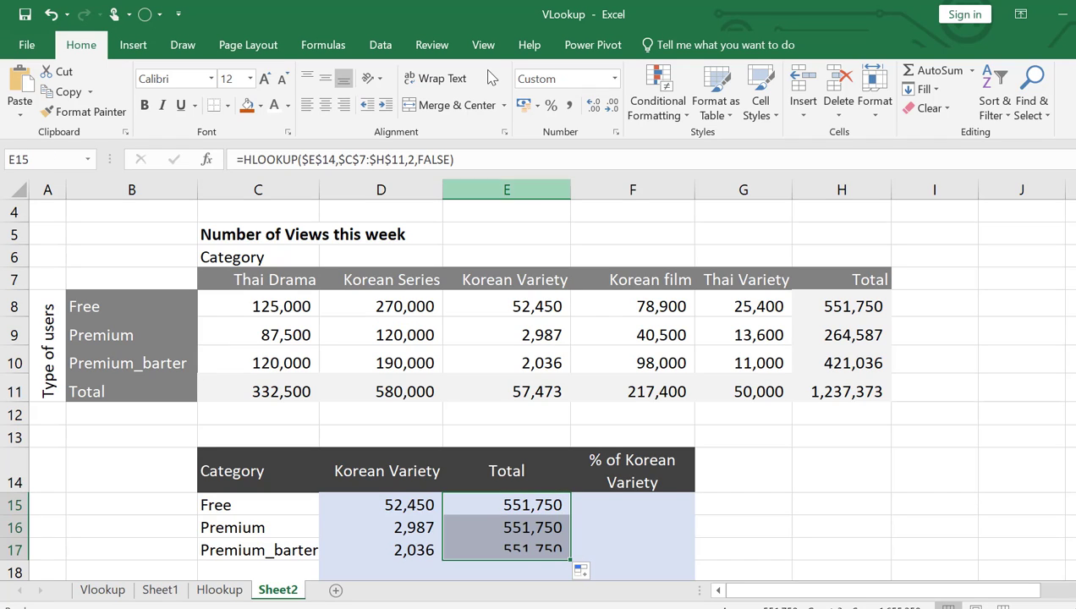
# - Set the HLOOKUP row index to 3 in E16 for Premium and to 4 in E17 for Premium_barter
pyautogui.click(546, 529)
pyautogui.click(416, 159)
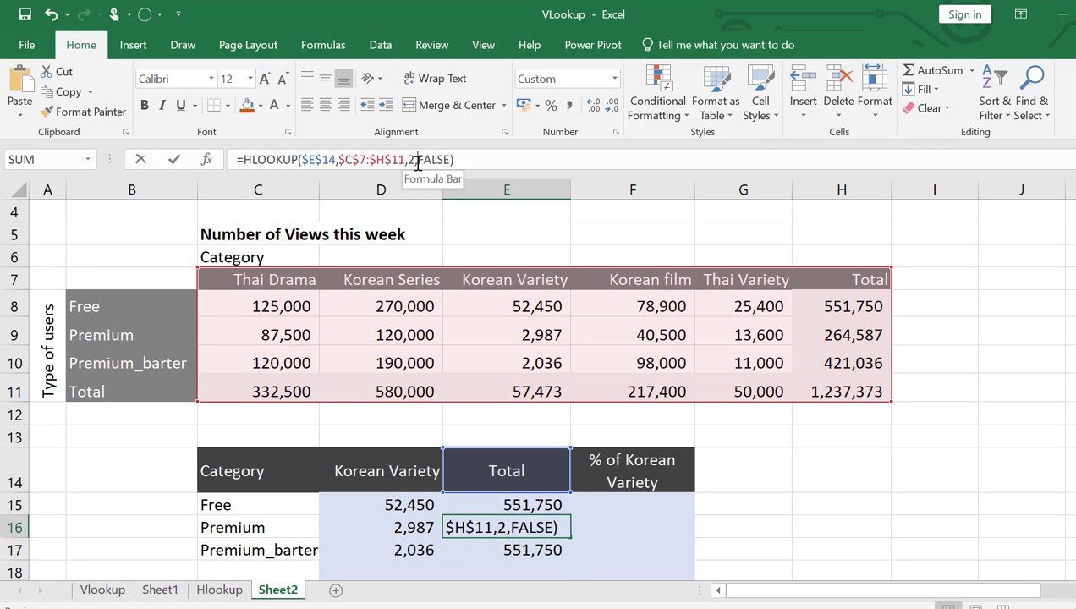
pyautogui.press('BackSpace')
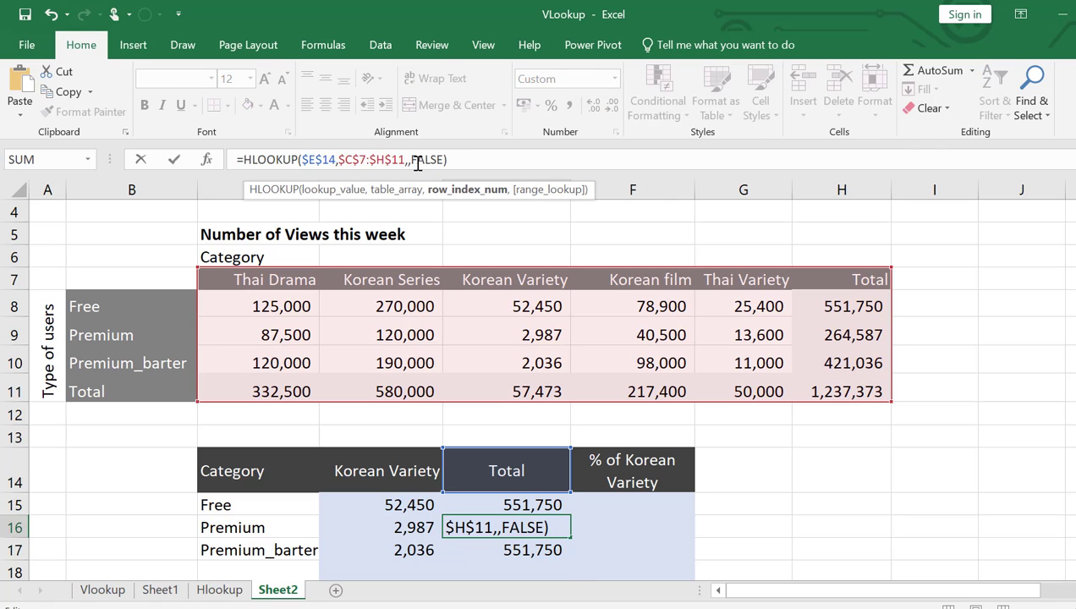
pyautogui.write('3')
pyautogui.press('Return')
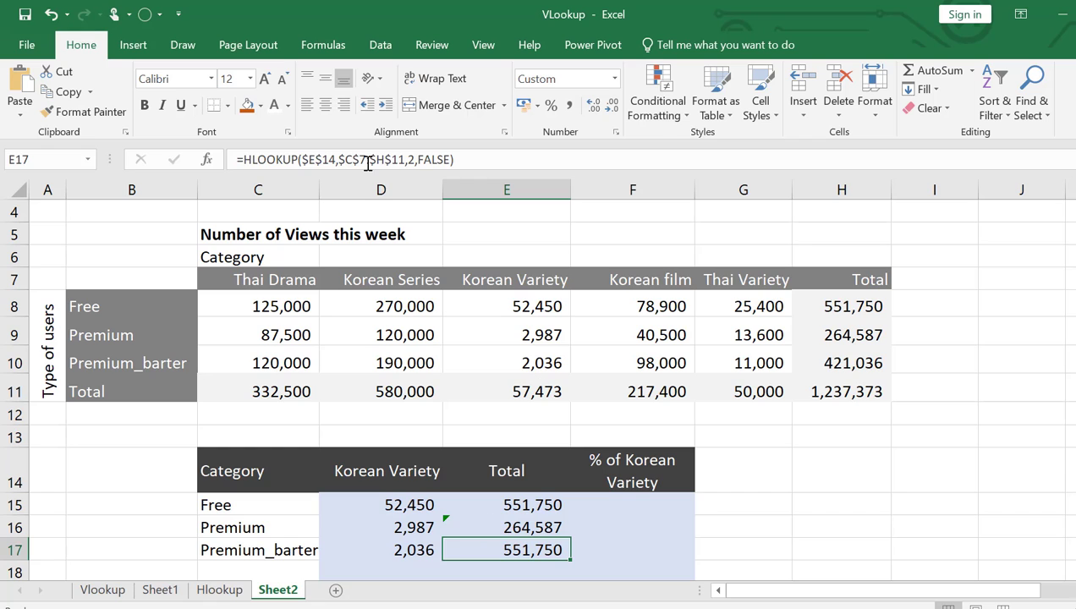
pyautogui.click(417, 160)
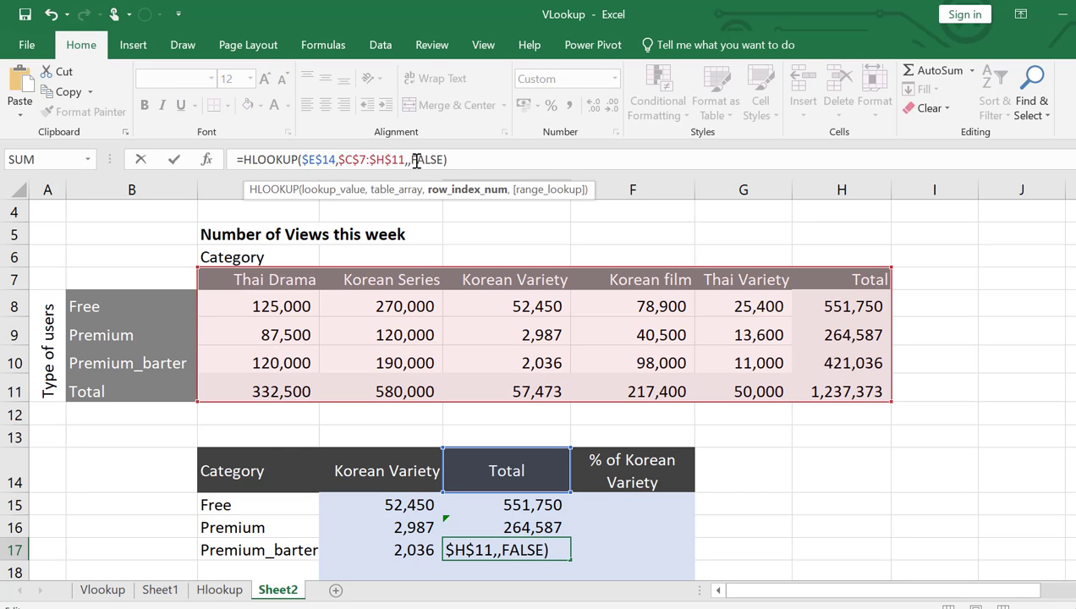
pyautogui.press('BackSpace')
pyautogui.write('4')
pyautogui.press('Return')
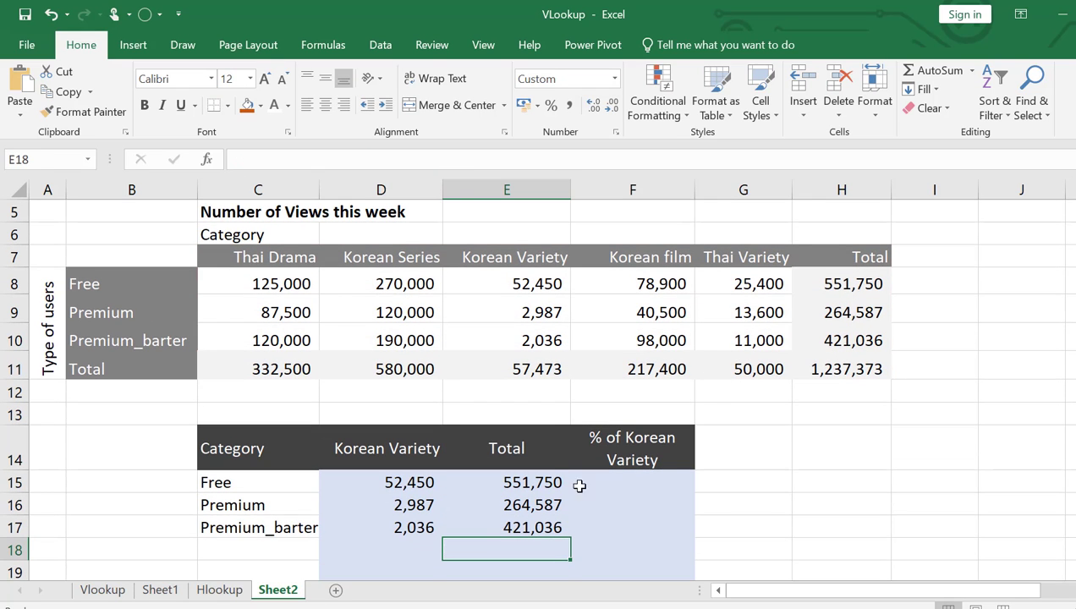
# - Calculate the Korean Variety percentage in F15 with =D15/E15 and fill the formula down to F17
pyautogui.click(619, 486)
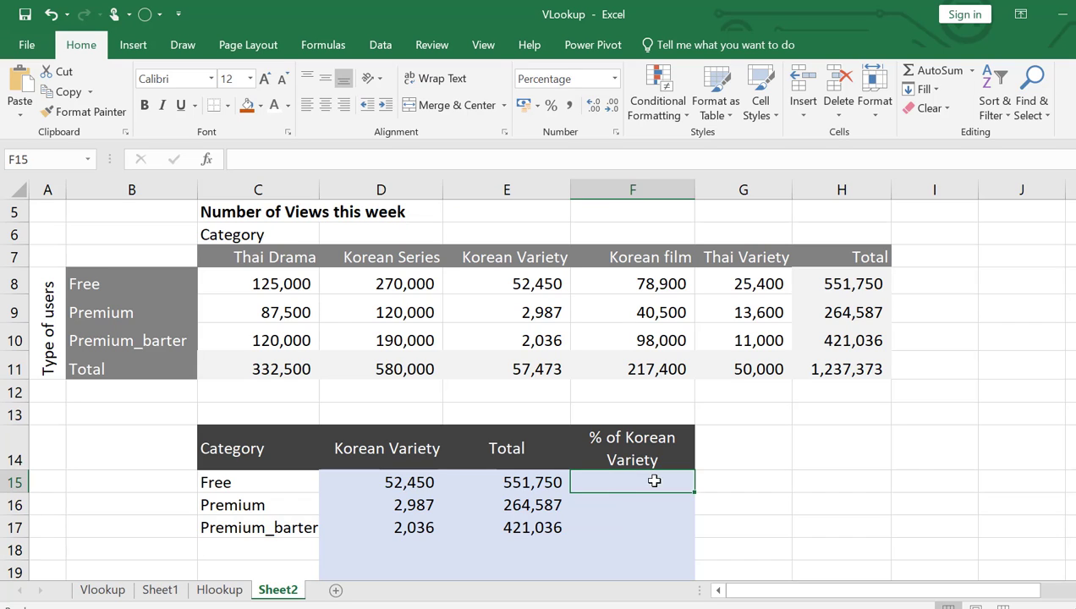
pyautogui.write('=')
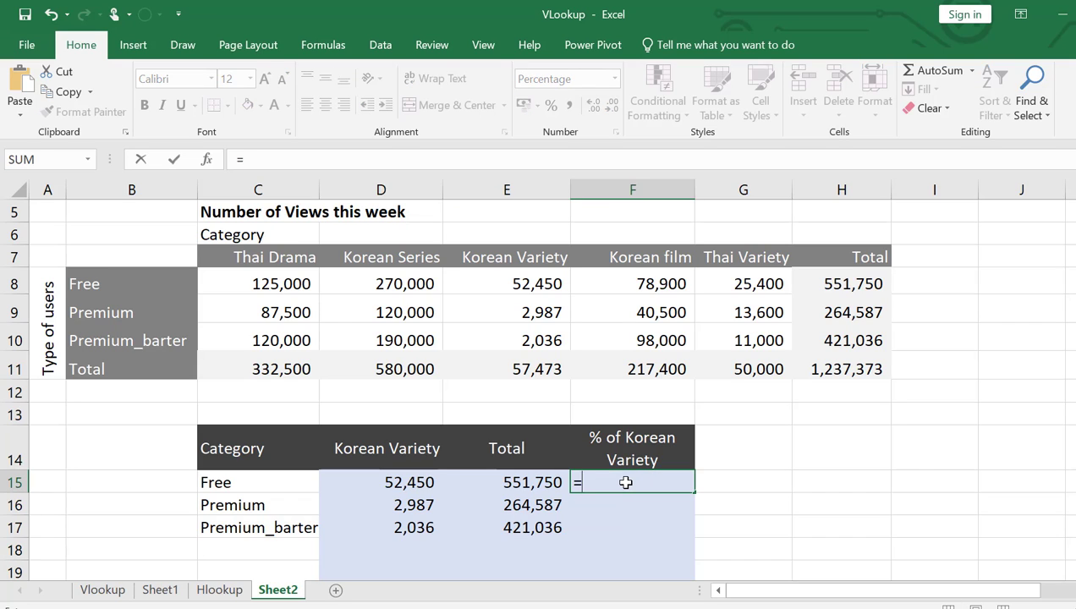
pyautogui.click(393, 482)
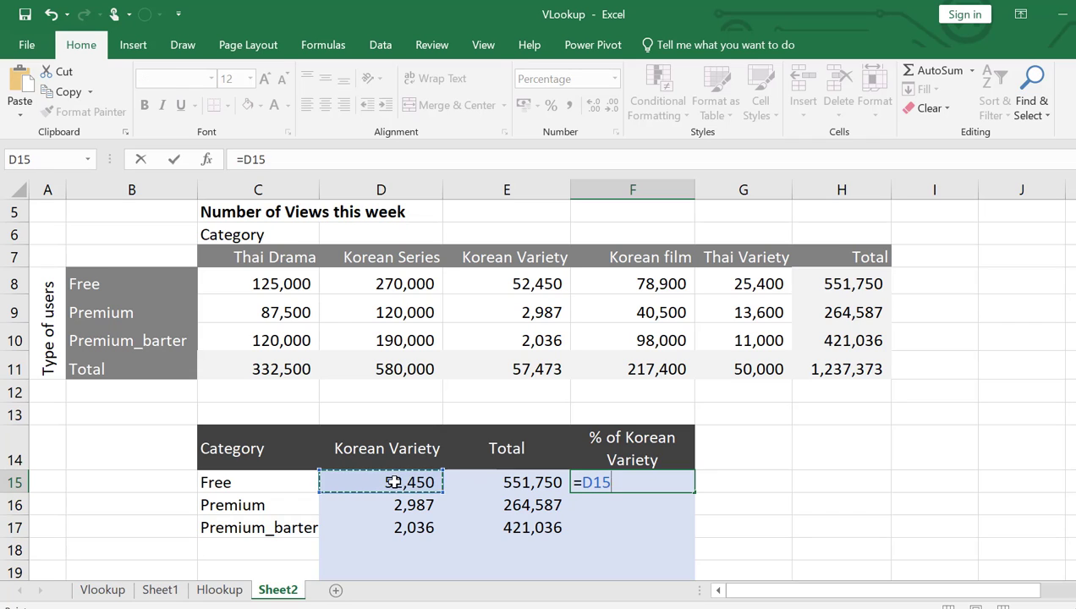
pyautogui.write('/')
pyautogui.click(537, 481)
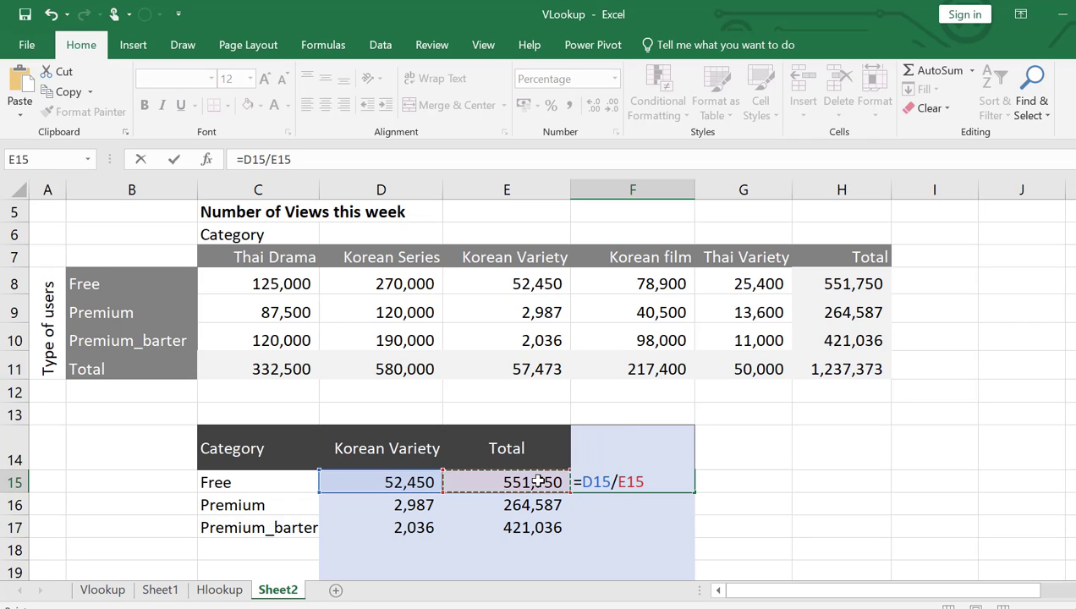
pyautogui.press('Return')
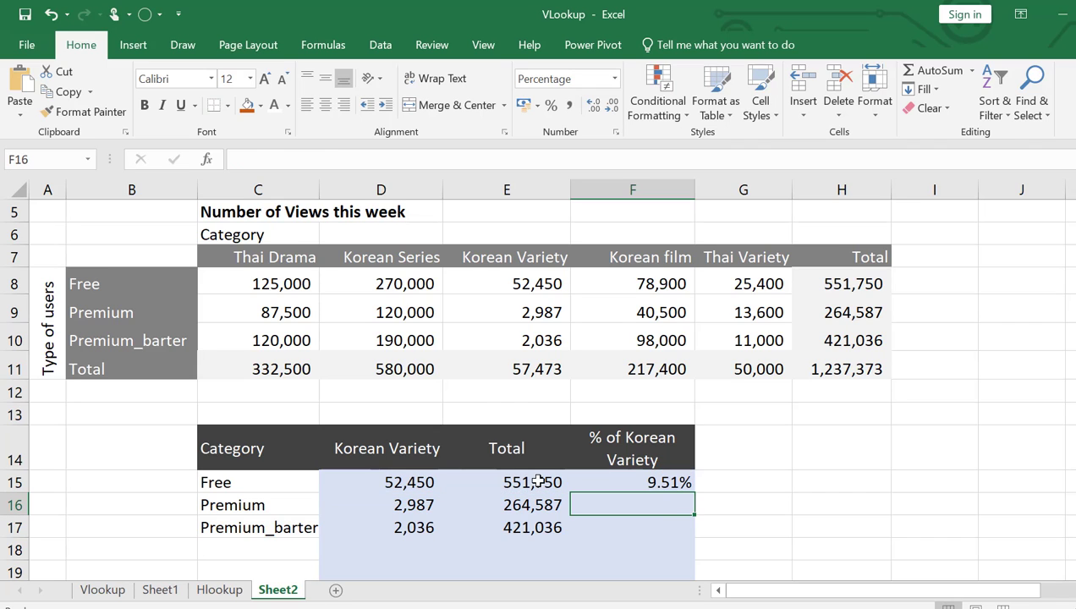
pyautogui.click(685, 482)
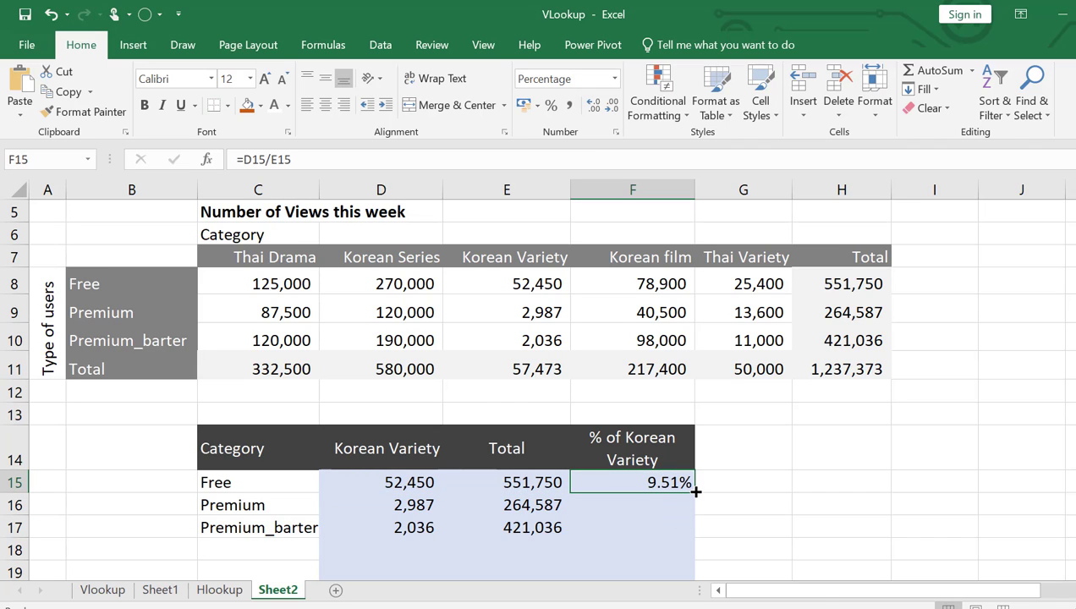
pyautogui.moveTo(695, 490); pyautogui.dragTo(695, 533)
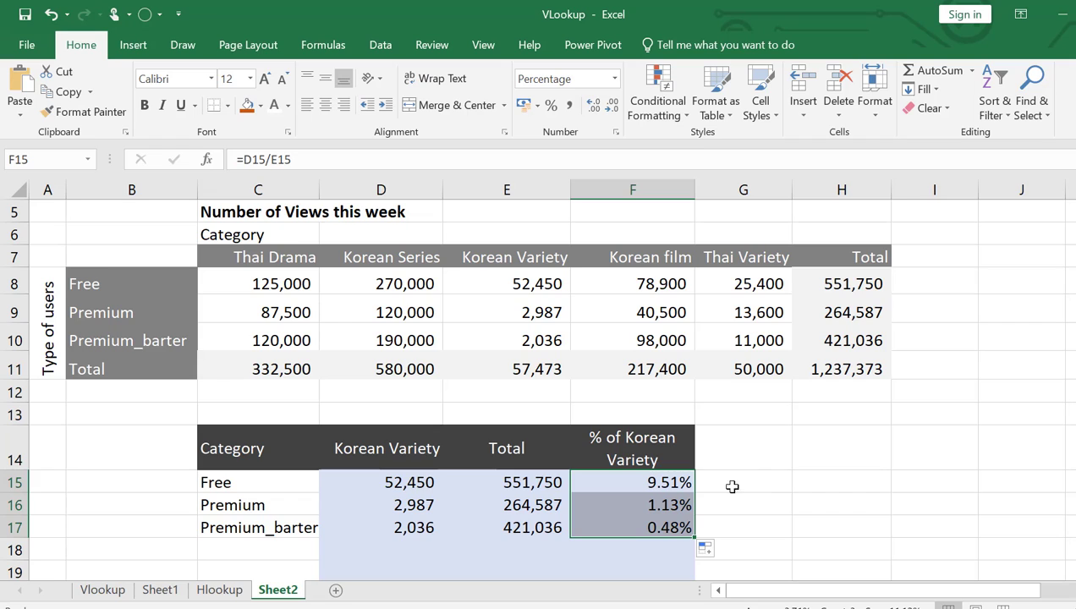
pyautogui.moveTo(604, 530); pyautogui.dragTo(622, 548)
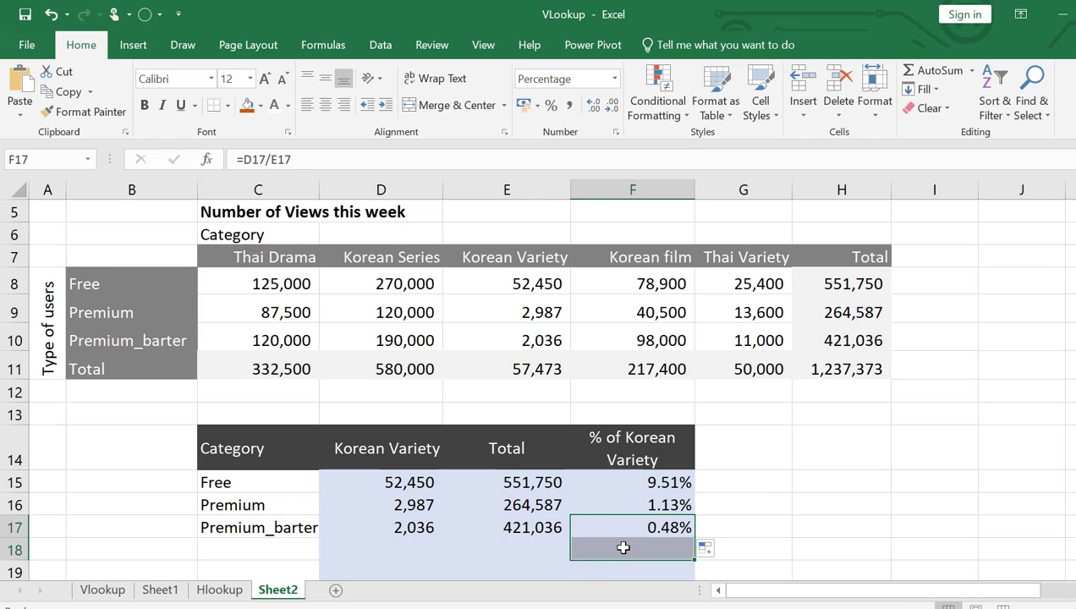
pyautogui.click(623, 548)
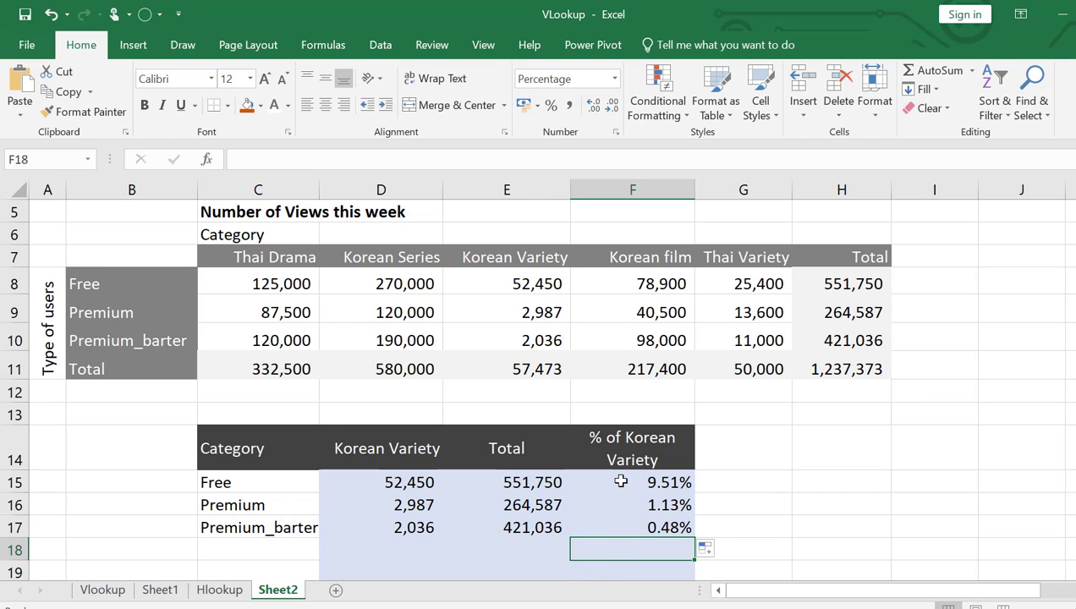